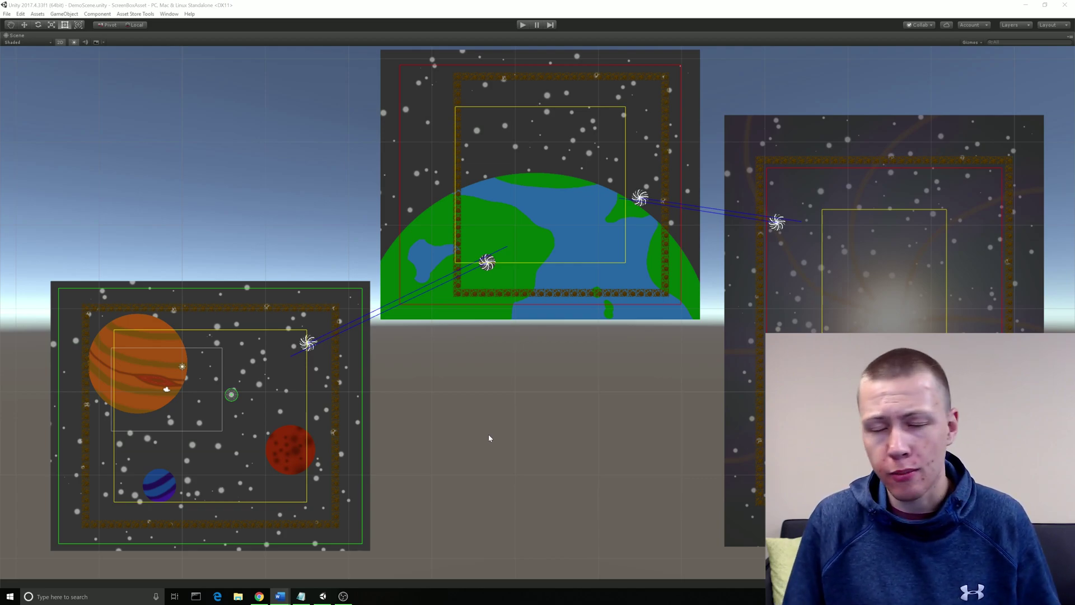
Step: Zoom and pan the Scene view onto the planet room with its orange, red and blue planets
{"action": "scroll", "coordinate": [482, 409], "scroll_direction": "down", "scroll_amount": 2}
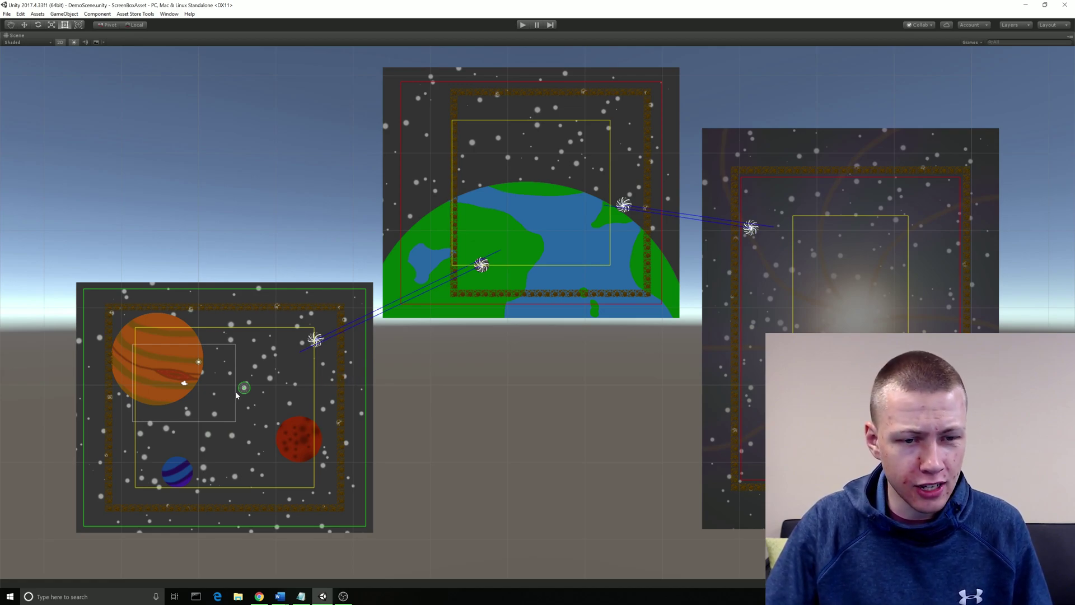
{"action": "scroll", "coordinate": [236, 395], "scroll_direction": "up", "scroll_amount": 3}
{"action": "middle_click_drag", "start_coordinate": [273, 376], "coordinate": [556, 304]}
{"action": "scroll", "coordinate": [488, 327], "scroll_direction": "up", "scroll_amount": 2}
{"action": "scroll", "coordinate": [556, 304], "scroll_direction": "up", "scroll_amount": 2}
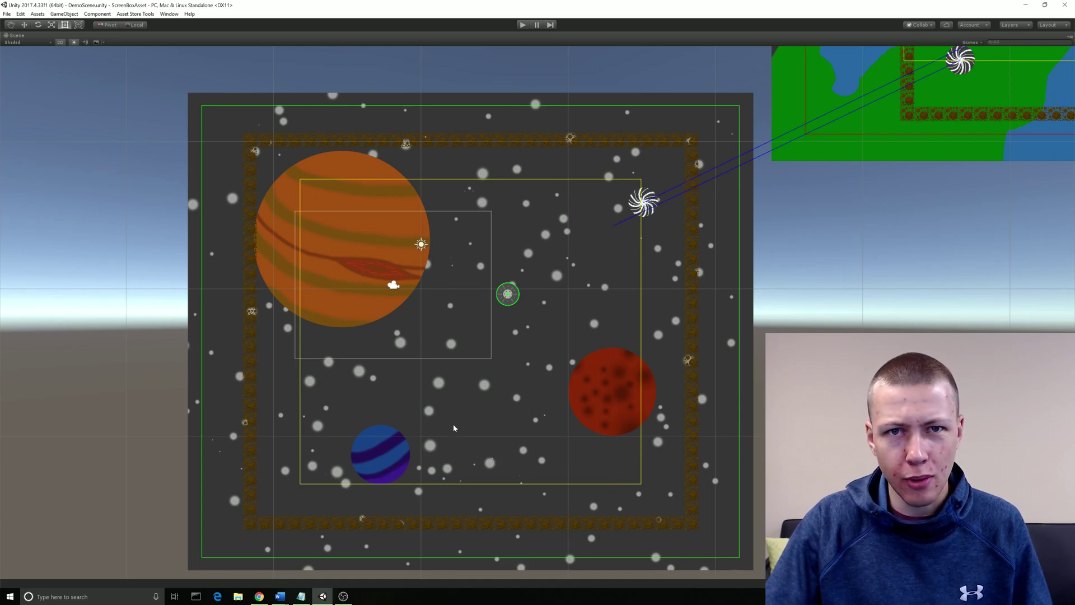
Step: Select the planet room's camera and nudge its frame slightly left with the Move tool
{"action": "left_click", "coordinate": [393, 286]}
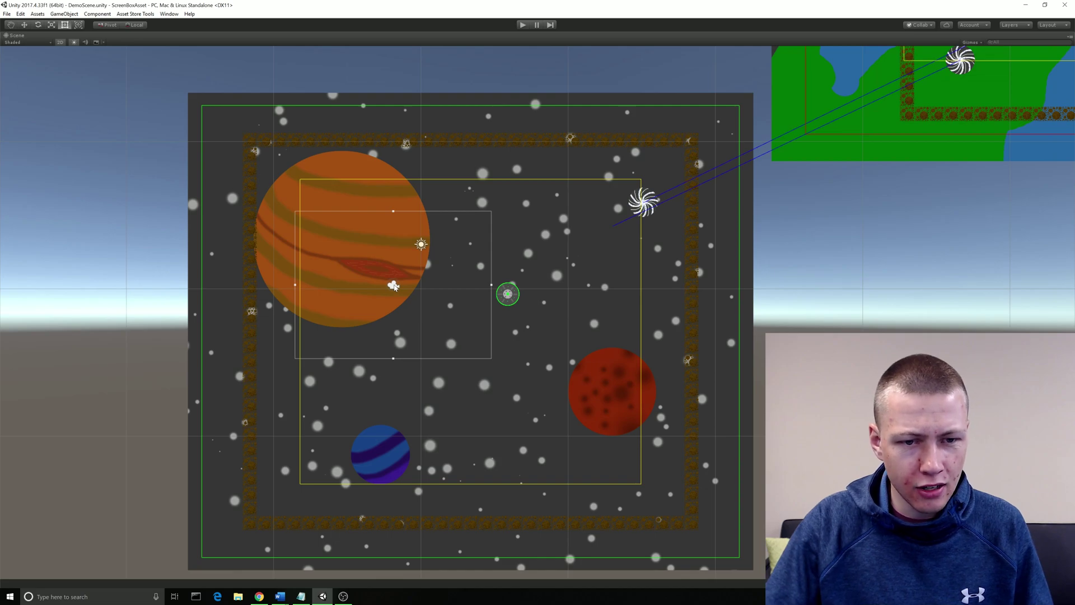
{"action": "key", "text": "w"}
{"action": "left_click_drag", "start_coordinate": [426, 286], "coordinate": [334, 289]}
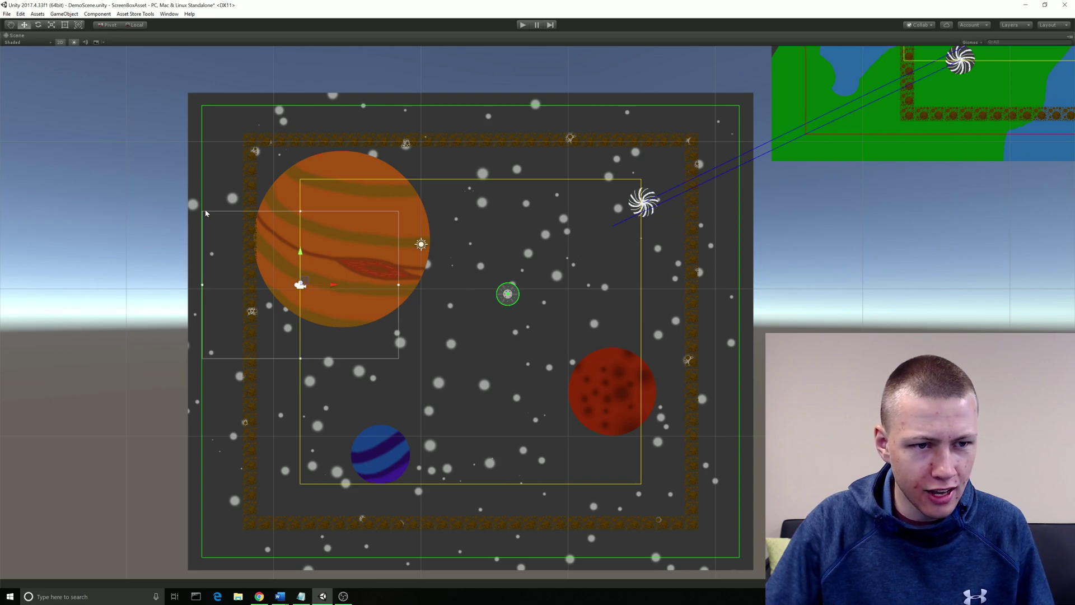
{"action": "scroll", "coordinate": [207, 335], "scroll_direction": "up", "scroll_amount": 4}
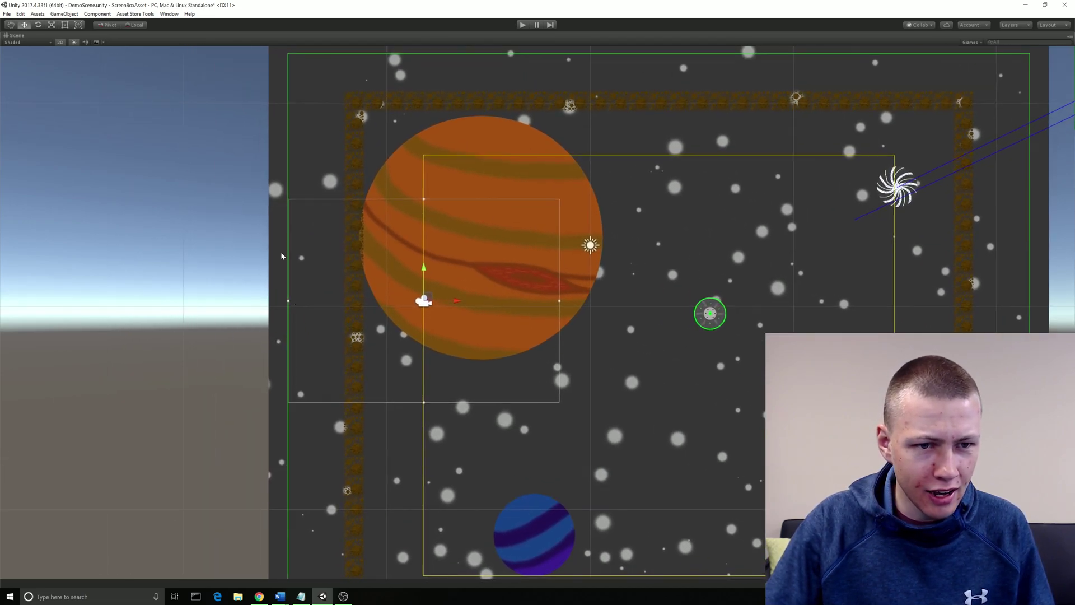
{"action": "scroll", "coordinate": [299, 424], "scroll_direction": "down", "scroll_amount": 2}
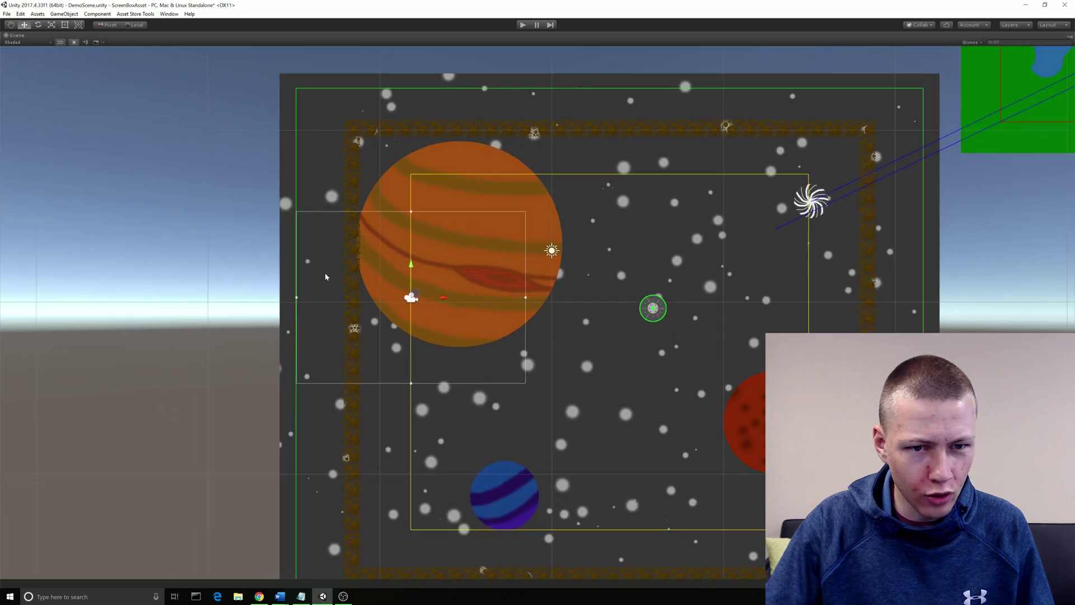
{"action": "middle_click_drag", "start_coordinate": [501, 281], "coordinate": [448, 285]}
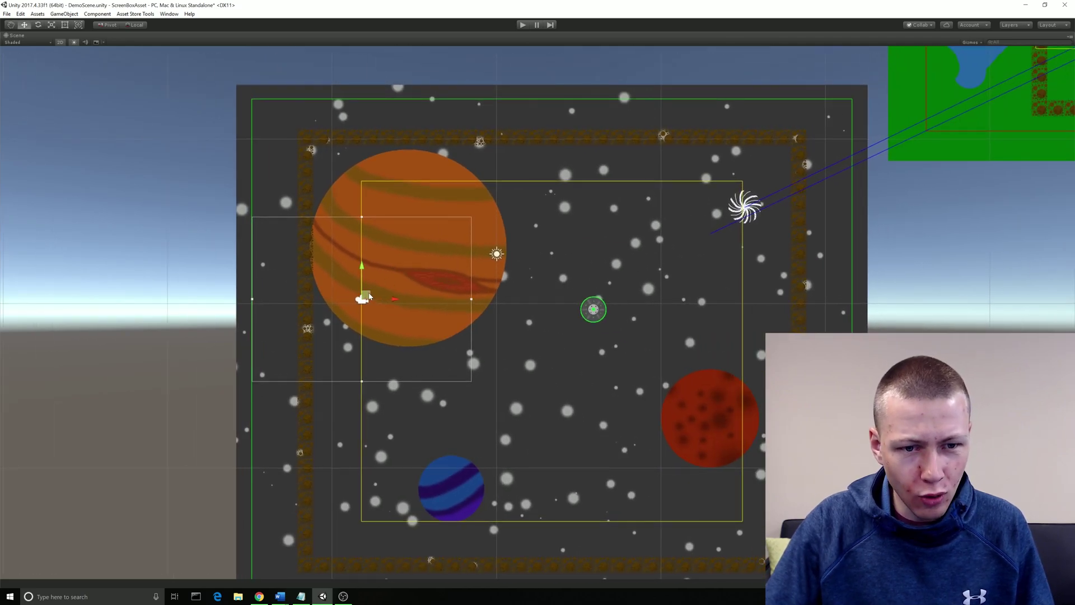
Step: Drag the camera frame around the room until it rests upper right beside the swirl portal
{"action": "left_click_drag", "start_coordinate": [372, 292], "coordinate": [419, 179]}
{"action": "middle_click_drag", "start_coordinate": [635, 235], "coordinate": [584, 229]}
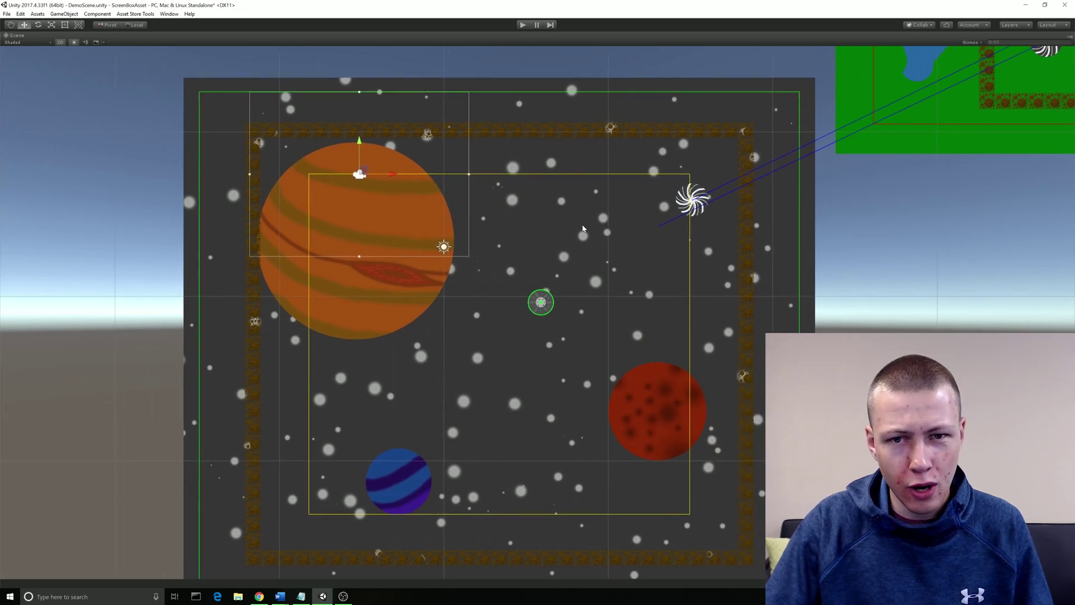
{"action": "scroll", "coordinate": [560, 215], "scroll_direction": "down", "scroll_amount": 3}
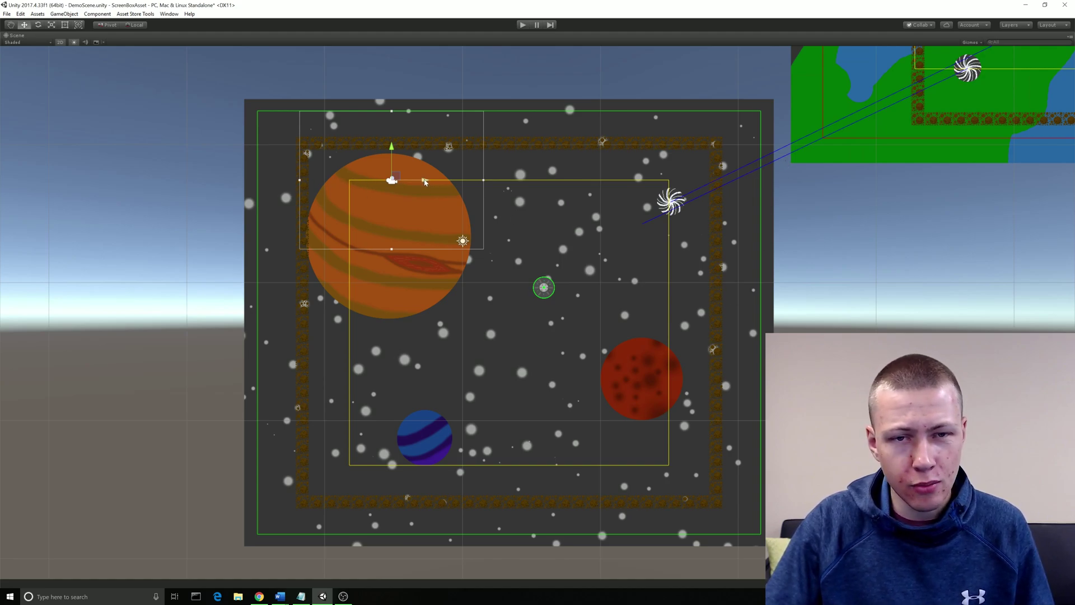
{"action": "left_click_drag", "start_coordinate": [425, 182], "coordinate": [383, 183]}
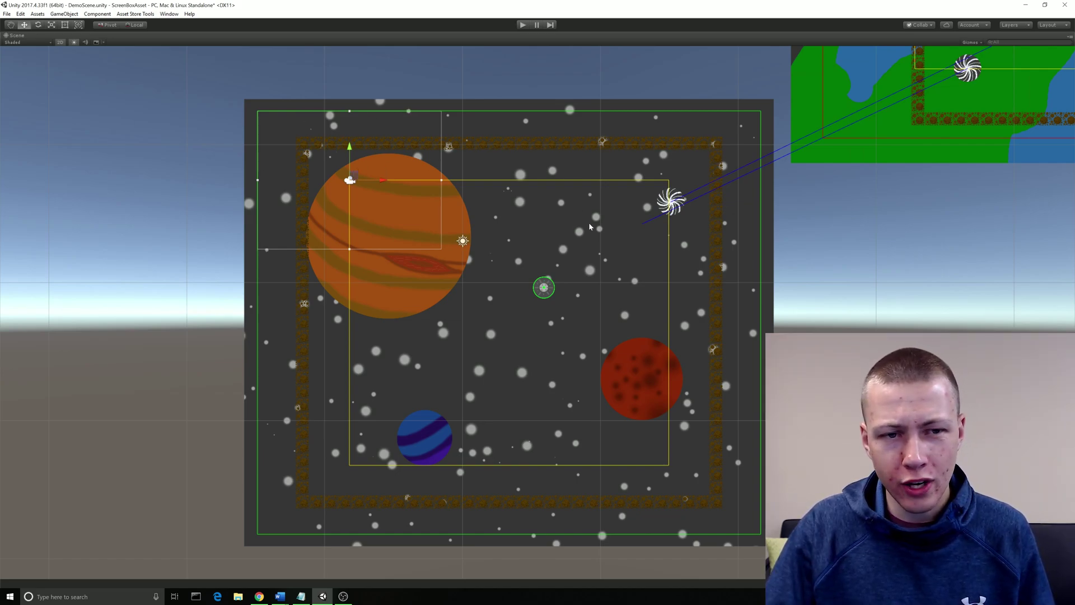
{"action": "left_click_drag", "start_coordinate": [358, 179], "coordinate": [298, 194]}
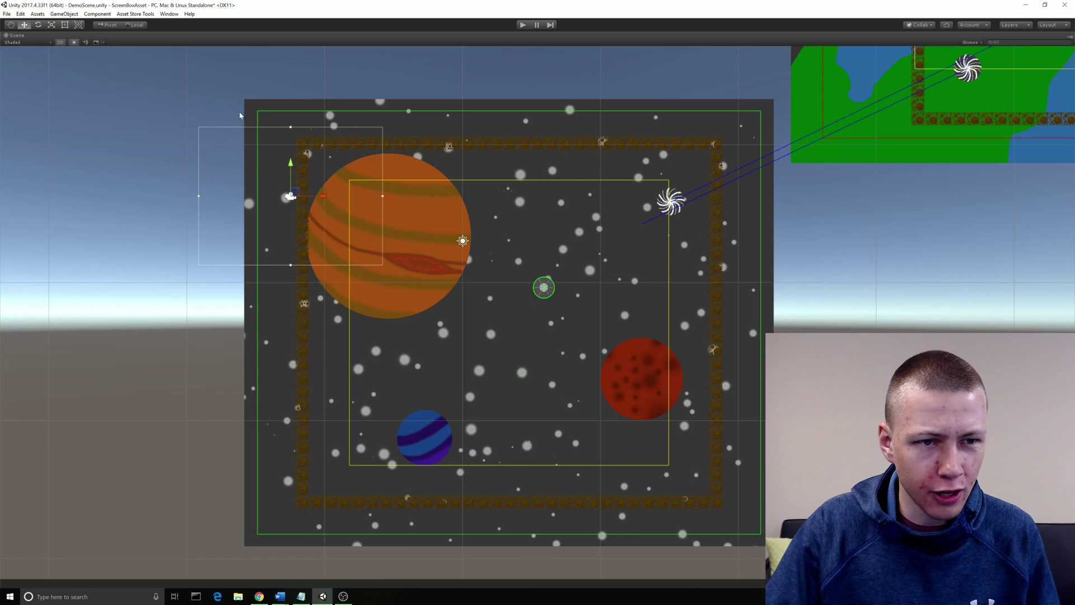
{"action": "left_click_drag", "start_coordinate": [295, 193], "coordinate": [532, 235]}
{"action": "scroll", "coordinate": [636, 239], "scroll_direction": "down", "scroll_amount": 3}
Step: Pan across to bring the Earth and star rooms into view
{"action": "middle_click_drag", "start_coordinate": [737, 240], "coordinate": [577, 361]}
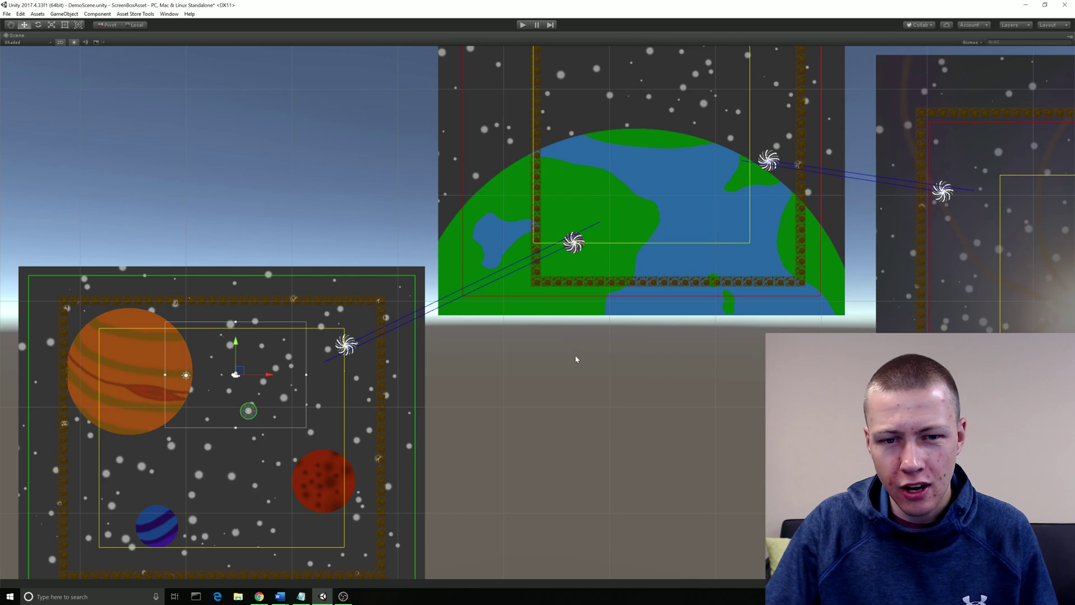
{"action": "middle_click_drag", "start_coordinate": [578, 323], "coordinate": [545, 365]}
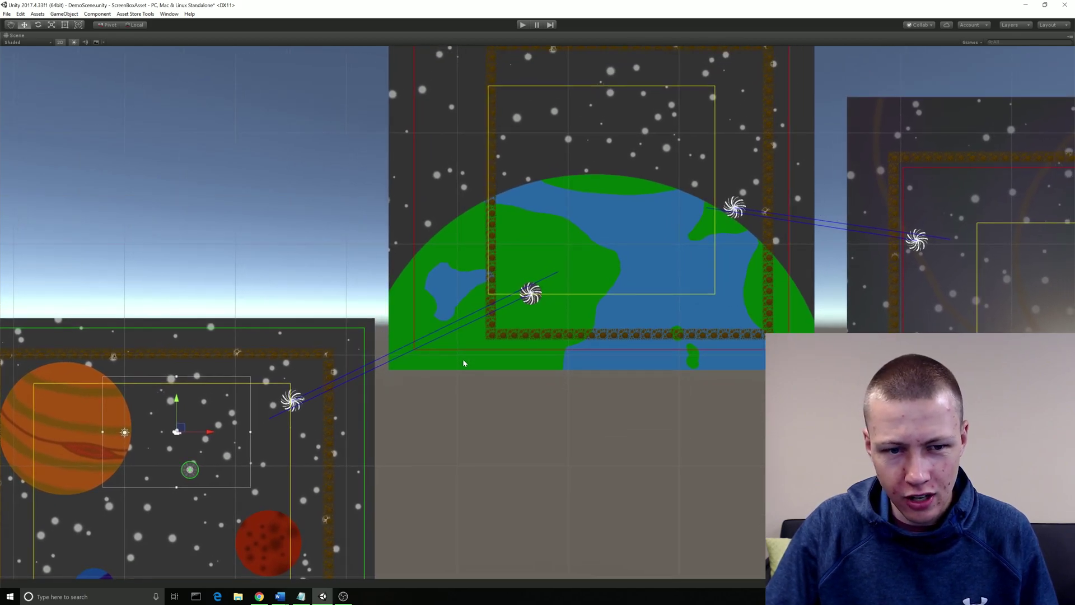
{"action": "middle_click_drag", "start_coordinate": [933, 232], "coordinate": [732, 239]}
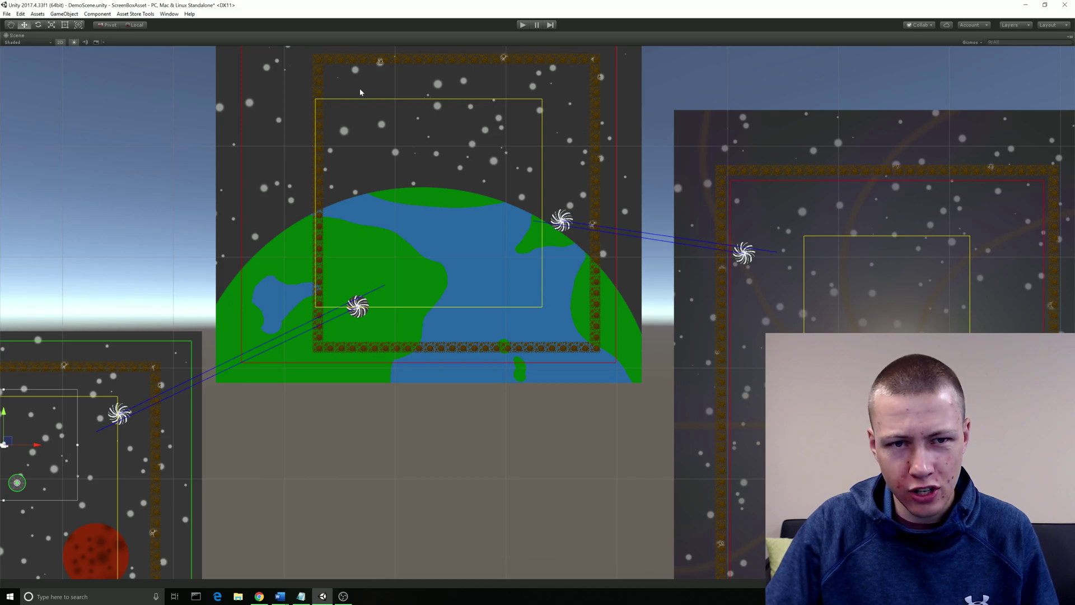
{"action": "middle_click_drag", "start_coordinate": [559, 189], "coordinate": [550, 214]}
{"action": "scroll", "coordinate": [306, 116], "scroll_direction": "down", "scroll_amount": 2}
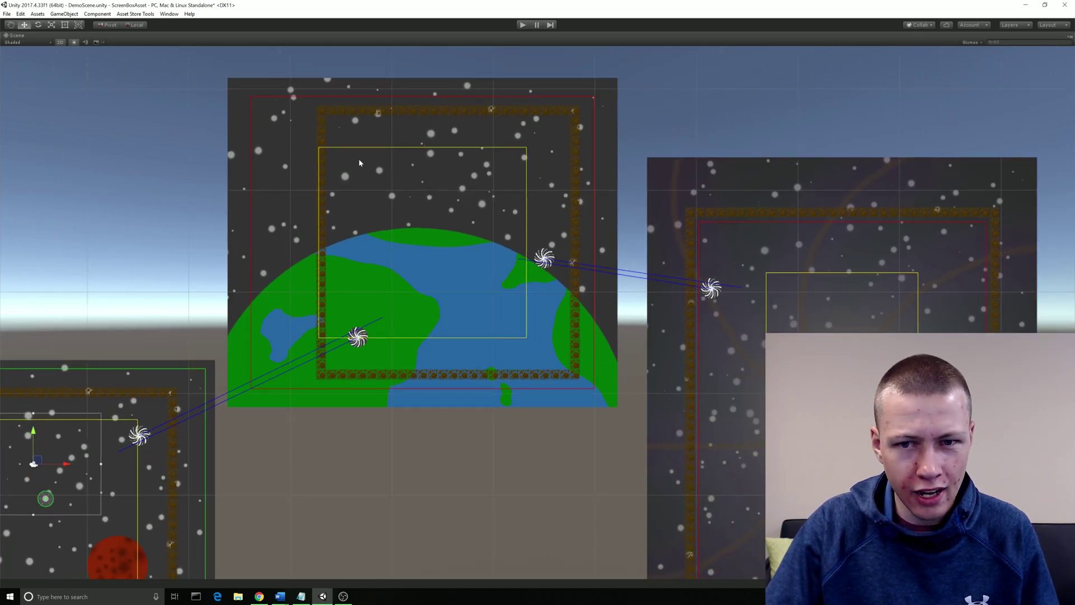
Step: Zoom out to an overview of all three linked rooms, ready to resize the camera
{"action": "middle_click_drag", "start_coordinate": [40, 388], "coordinate": [248, 315]}
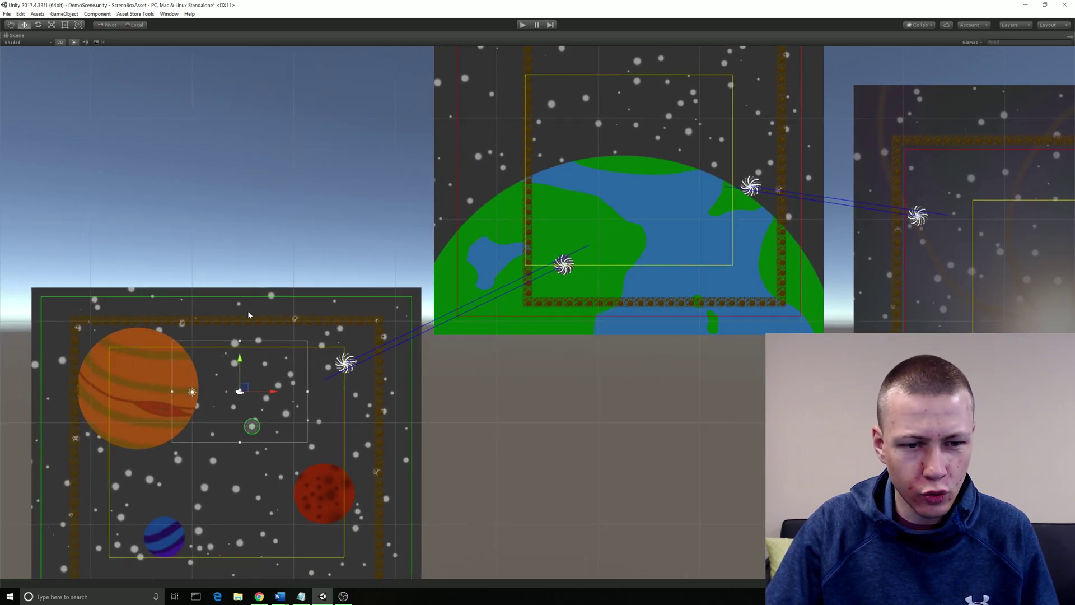
{"action": "scroll", "coordinate": [405, 445], "scroll_direction": "down", "scroll_amount": 1}
{"action": "middle_click_drag", "start_coordinate": [408, 457], "coordinate": [391, 395]}
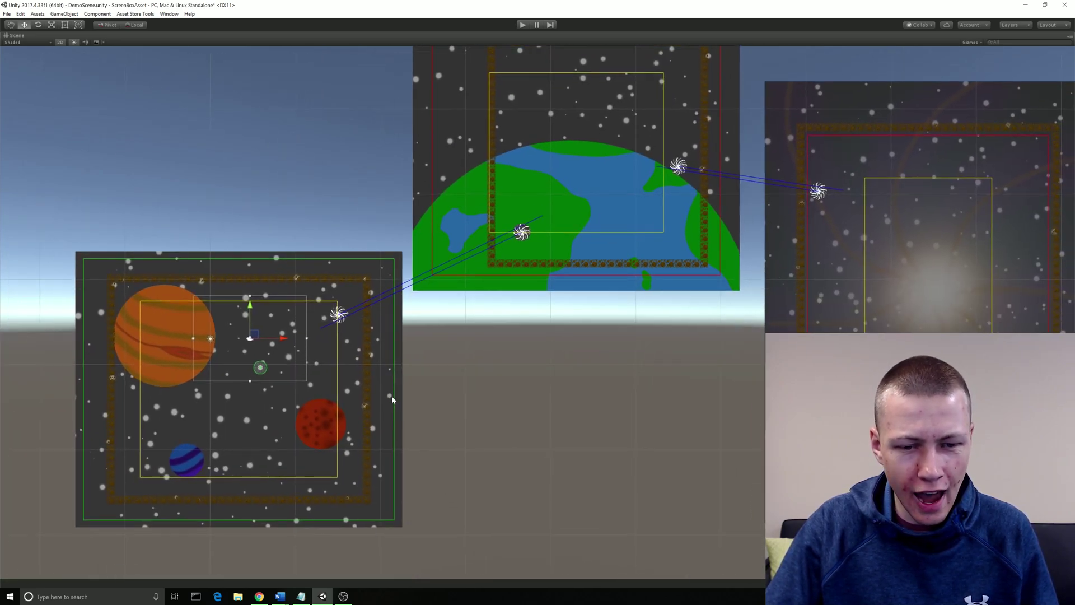
{"action": "middle_click_drag", "start_coordinate": [484, 328], "coordinate": [440, 383]}
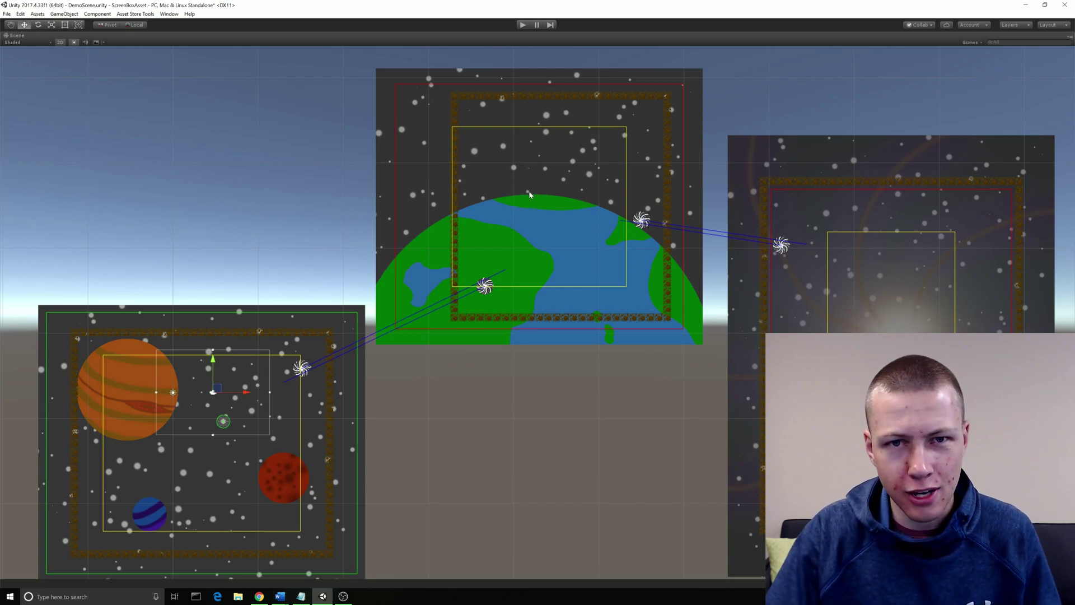
{"action": "key", "text": "t"}
{"action": "key", "text": "f"}
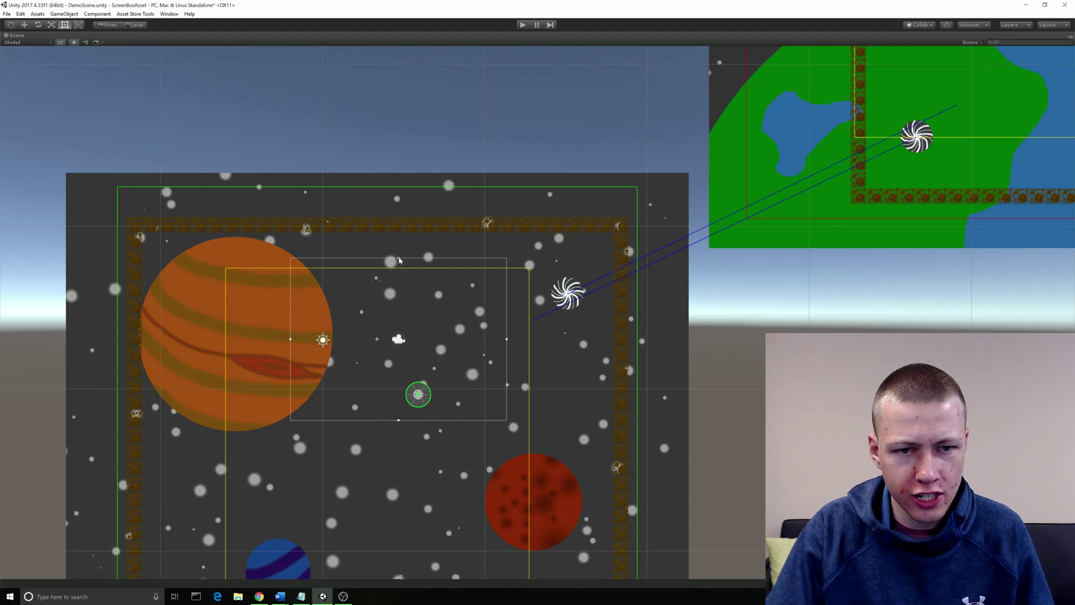
Step: Enlarge the planet room's camera frame and widen its bounds to the left and right
{"action": "left_click_drag", "start_coordinate": [399, 260], "coordinate": [397, 227]}
{"action": "scroll", "coordinate": [397, 226], "scroll_direction": "down", "scroll_amount": 1}
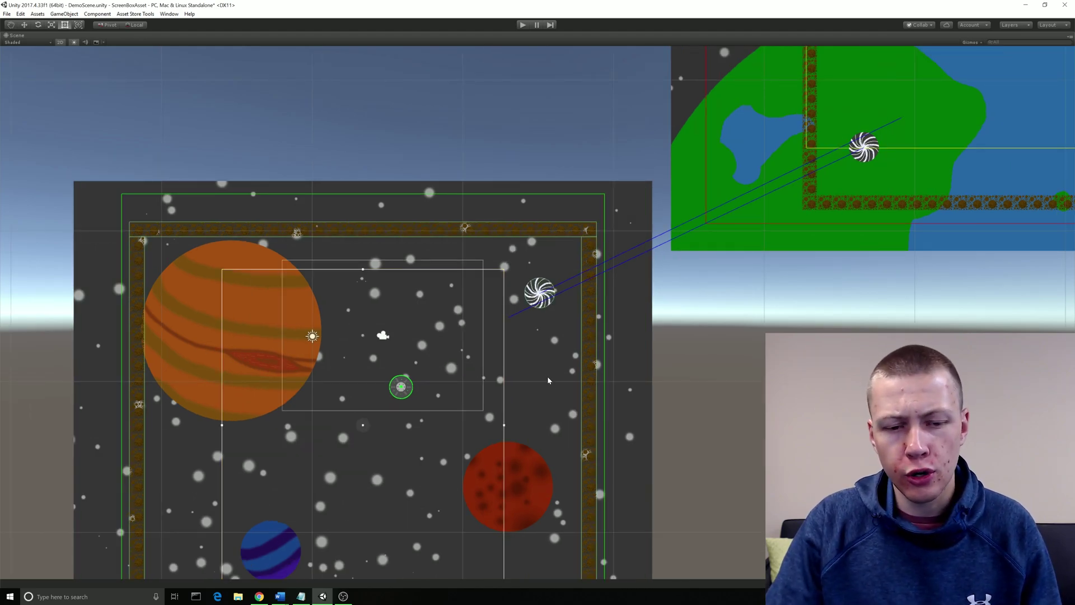
{"action": "middle_click_drag", "start_coordinate": [549, 381], "coordinate": [554, 307]}
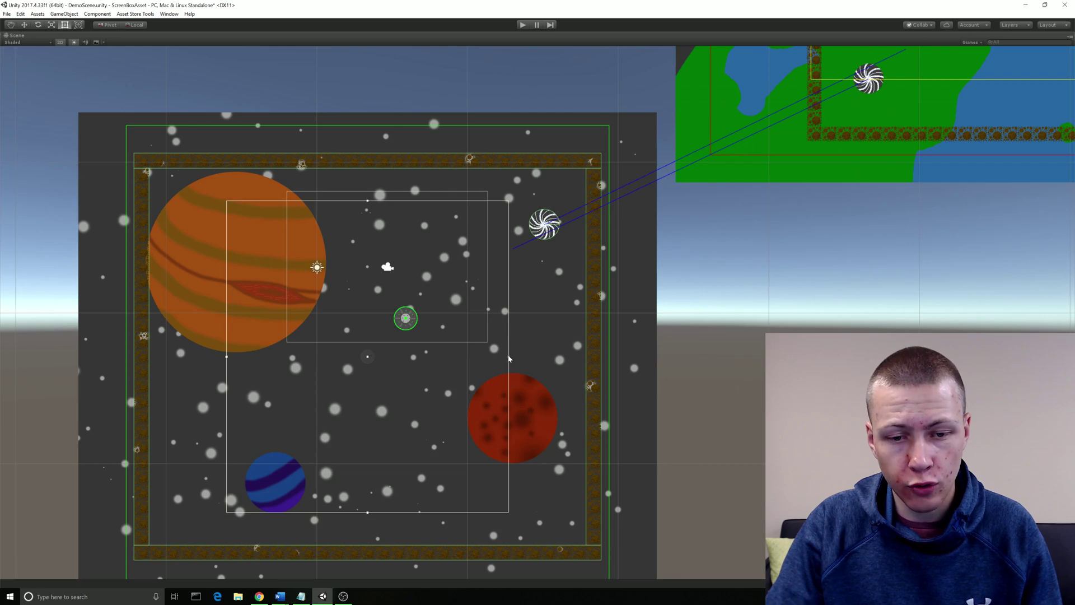
{"action": "left_click_drag", "start_coordinate": [509, 360], "coordinate": [547, 357]}
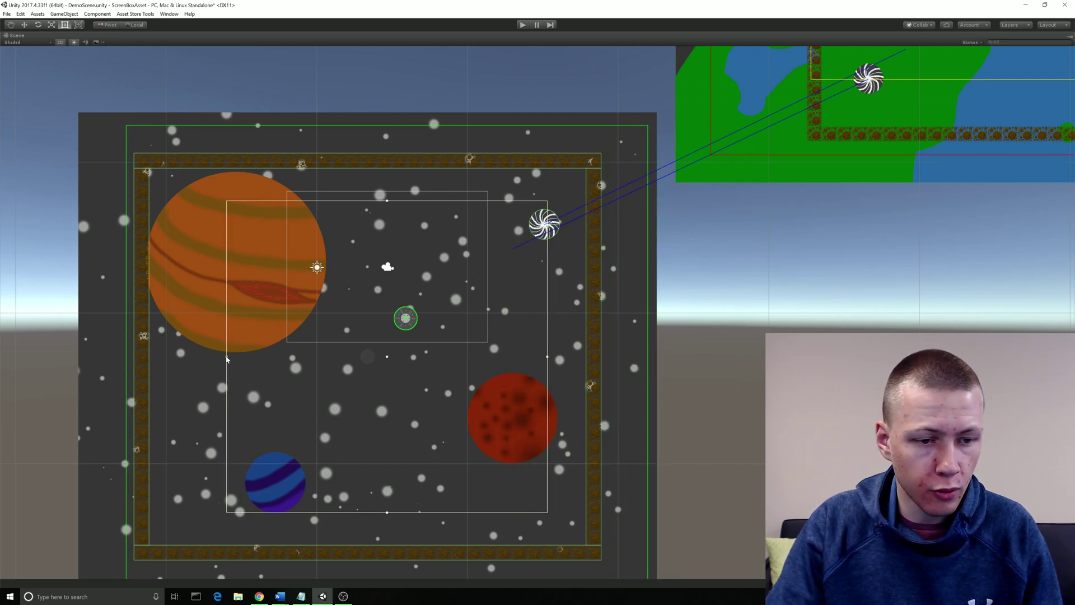
{"action": "left_click_drag", "start_coordinate": [227, 359], "coordinate": [183, 359]}
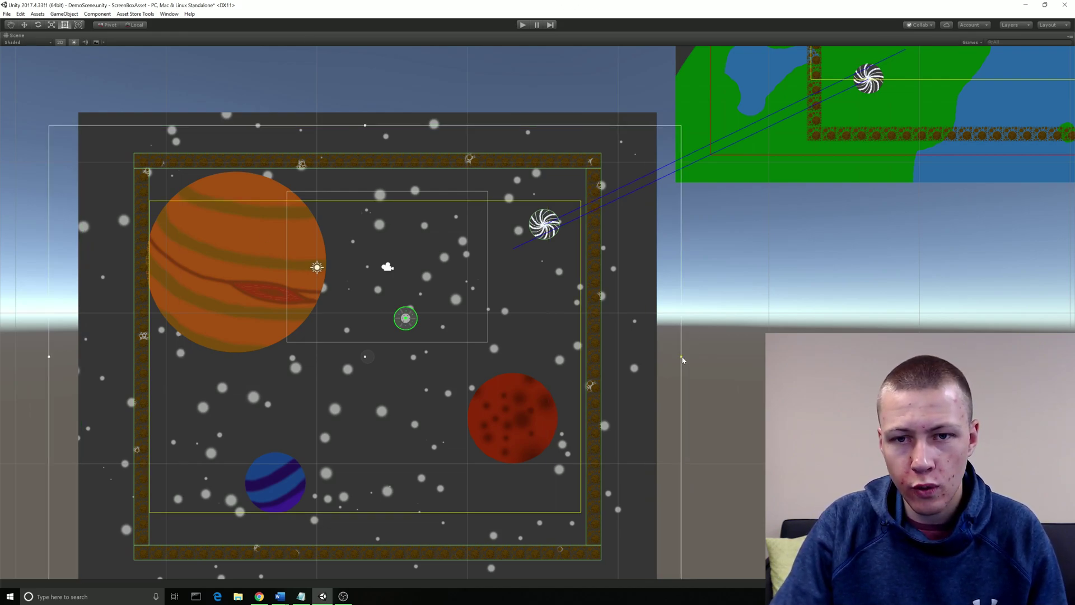
Step: Pull the inner boundary's left and right edges inward and raise its top edge slightly
{"action": "left_click_drag", "start_coordinate": [683, 359], "coordinate": [649, 359]}
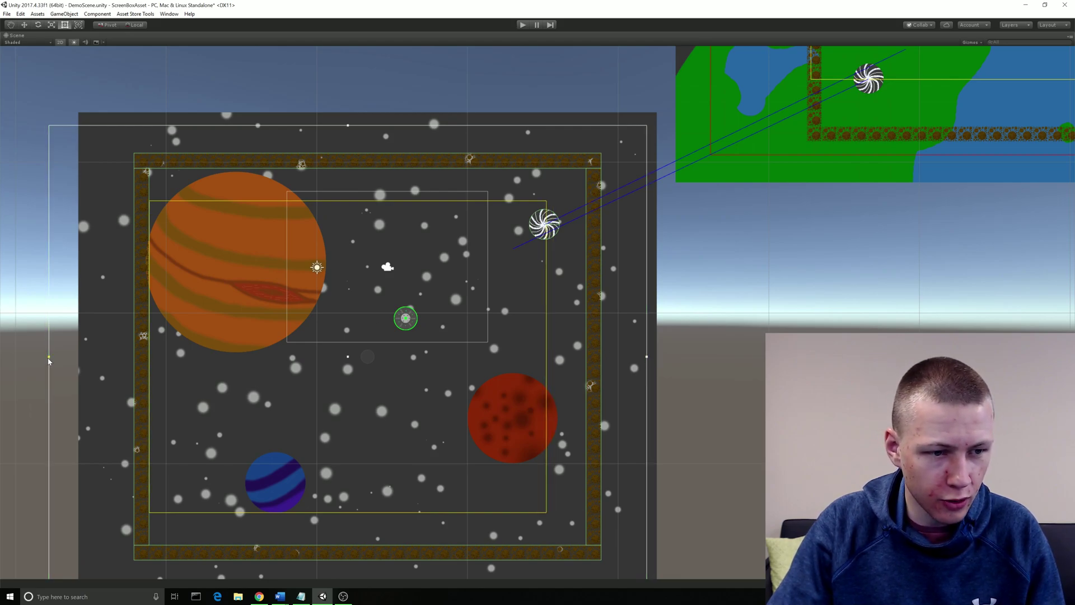
{"action": "left_click_drag", "start_coordinate": [49, 359], "coordinate": [83, 359]}
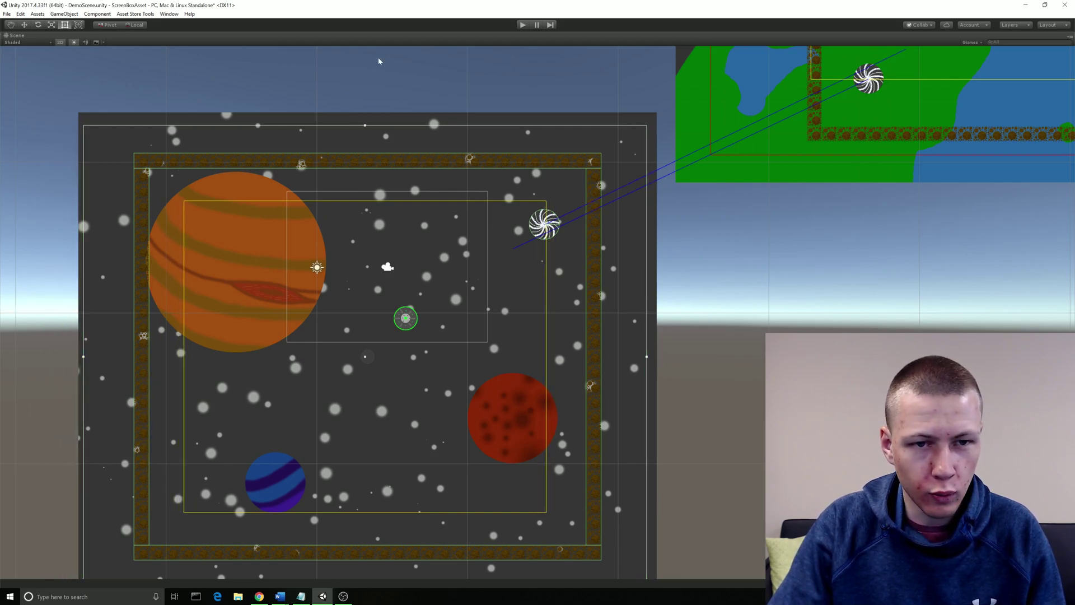
{"action": "left_click_drag", "start_coordinate": [364, 128], "coordinate": [365, 124]}
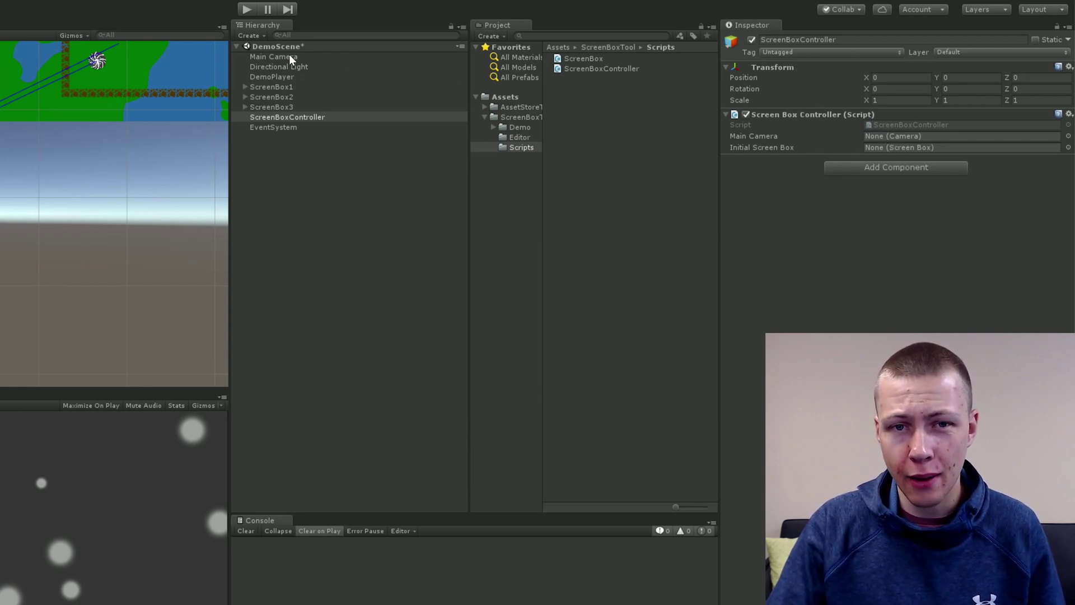
Step: Assign Main Camera from the Hierarchy to the Screen Box Controller's Main Camera field
{"action": "left_click_drag", "start_coordinate": [289, 55], "coordinate": [892, 137]}
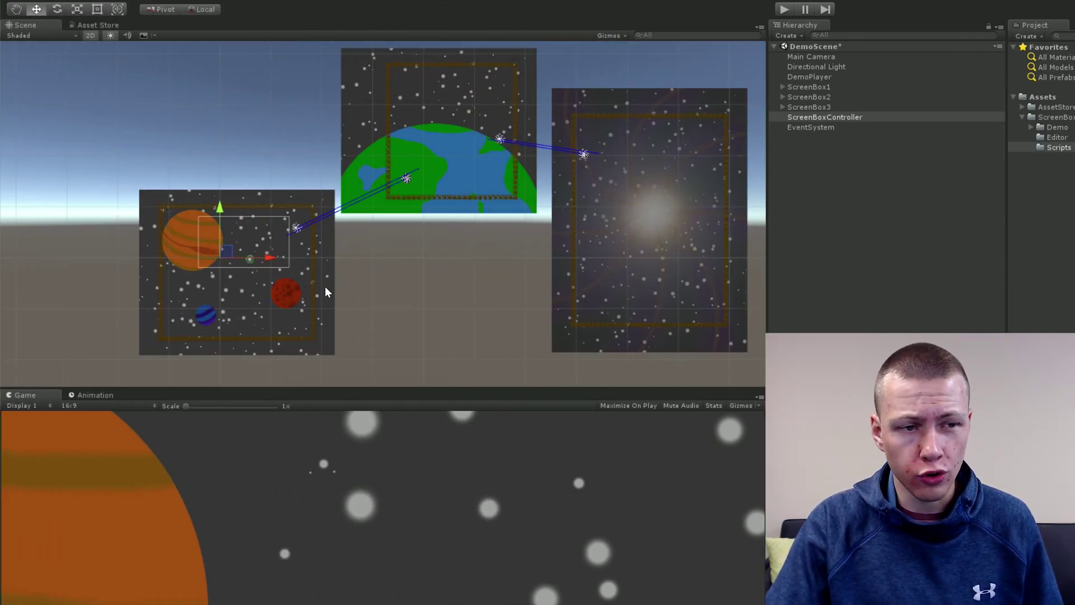
Step: Select ScreenBox1 and drop the ScreenBox script onto its Inspector as a Screen Box component
{"action": "left_click", "coordinate": [802, 86]}
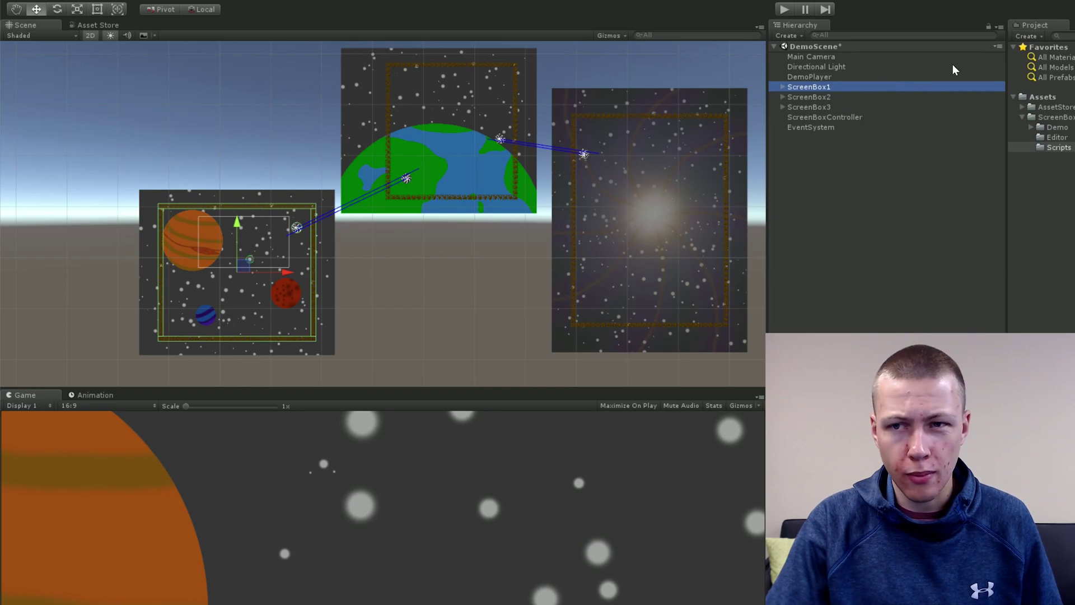
{"action": "key", "text": "alt+shift+a"}
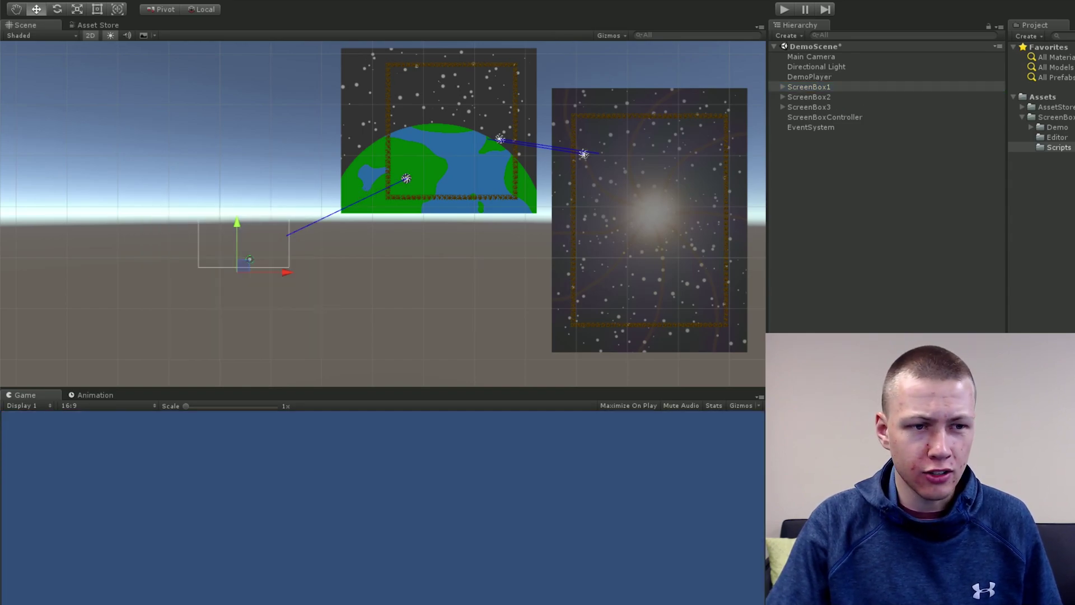
{"action": "key", "text": "alt+shift+a"}
{"action": "key", "text": "alt+shift+a"}
{"action": "key", "text": "alt+shift+a"}
{"action": "key", "text": "alt+shift+a"}
{"action": "key", "text": "alt+shift+a"}
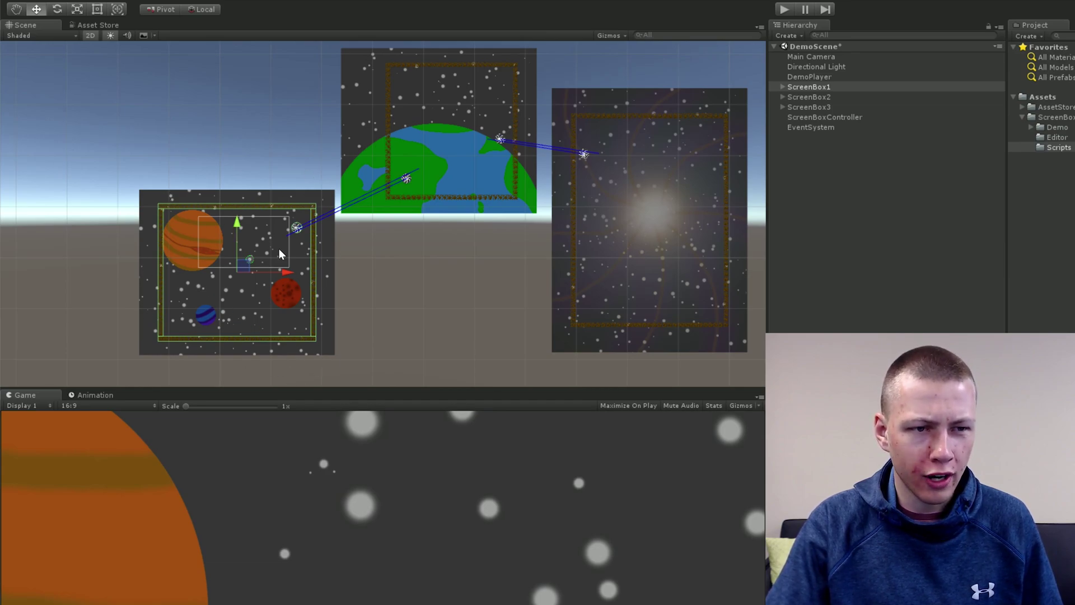
{"action": "scroll", "coordinate": [215, 291], "scroll_direction": "up", "scroll_amount": 3}
{"action": "middle_click_drag", "start_coordinate": [217, 297], "coordinate": [291, 297]}
{"action": "scroll", "coordinate": [291, 297], "scroll_direction": "up", "scroll_amount": 2}
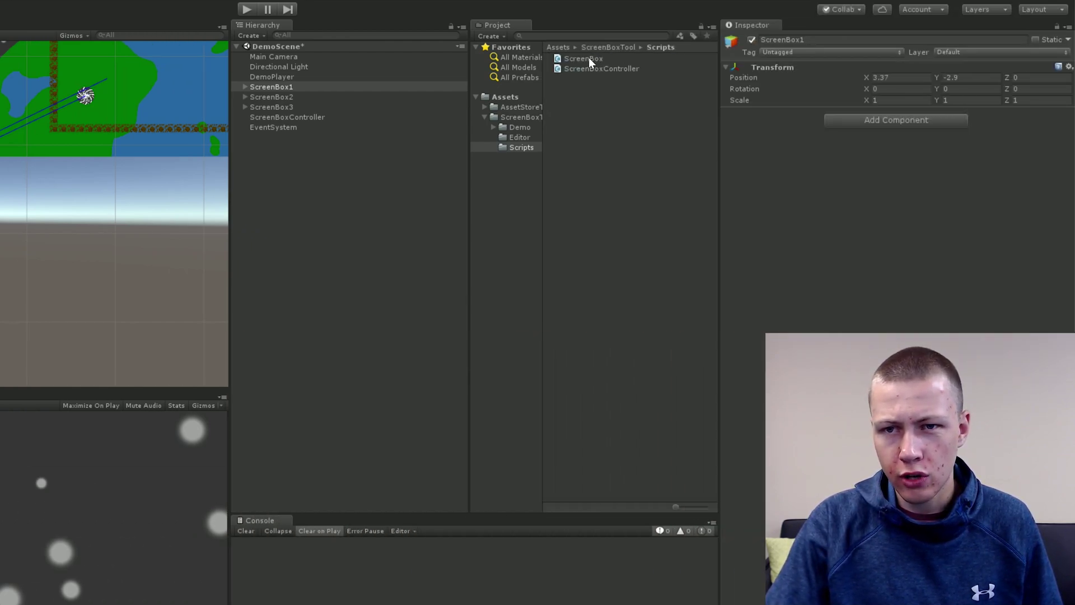
{"action": "left_click_drag", "start_coordinate": [590, 57], "coordinate": [790, 172]}
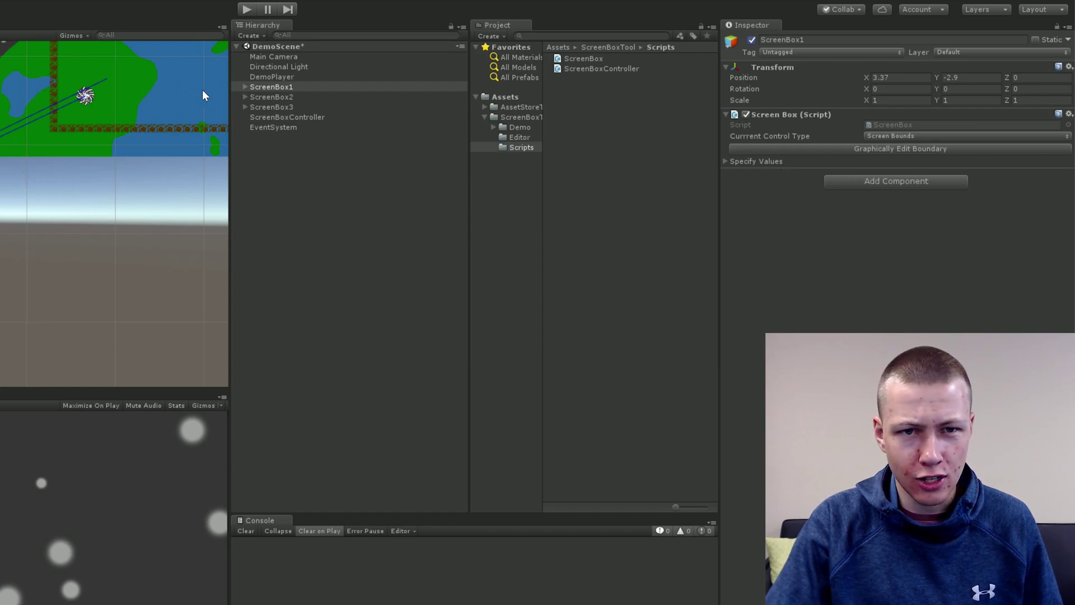
Step: Select ScreenBox3, the star room box, and attach the ScreenBox script to it
{"action": "scroll", "coordinate": [159, 162], "scroll_direction": "down", "scroll_amount": 6}
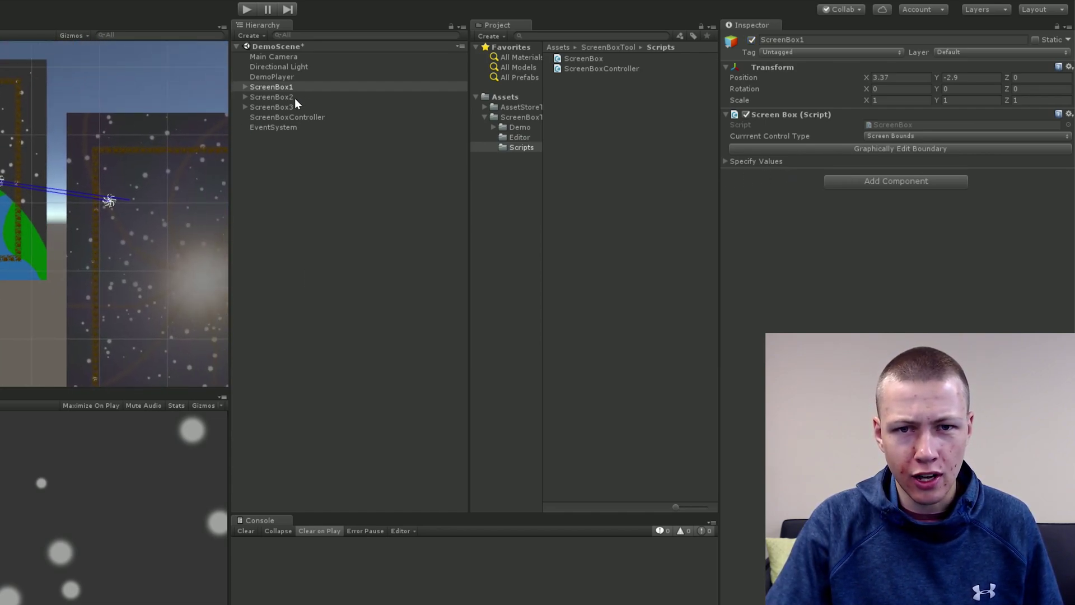
{"action": "left_click", "coordinate": [295, 99]}
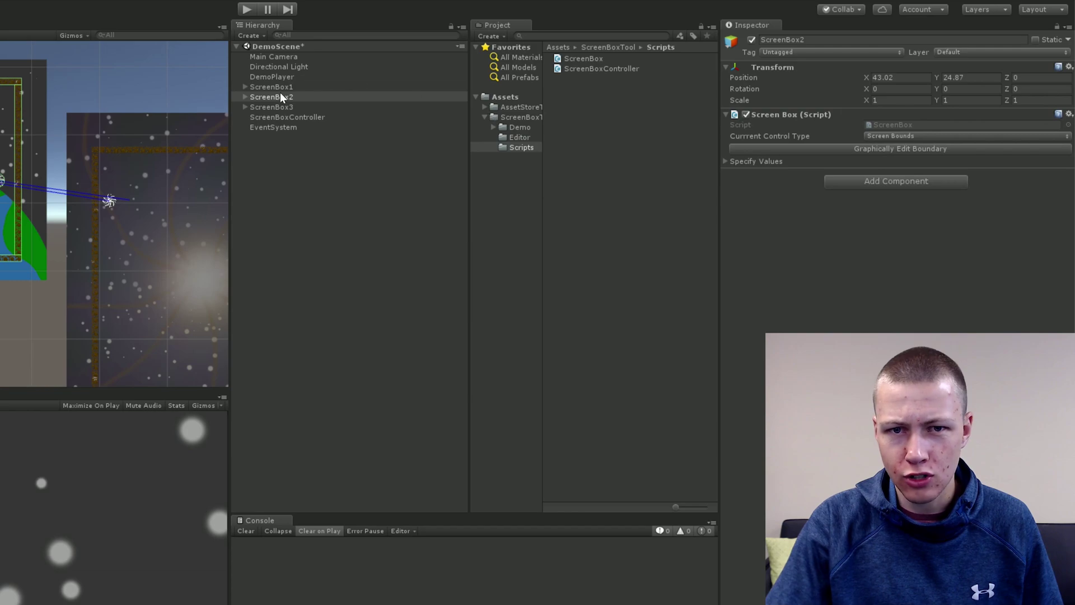
{"action": "left_click", "coordinate": [292, 106]}
{"action": "left_click_drag", "start_coordinate": [589, 59], "coordinate": [808, 208]}
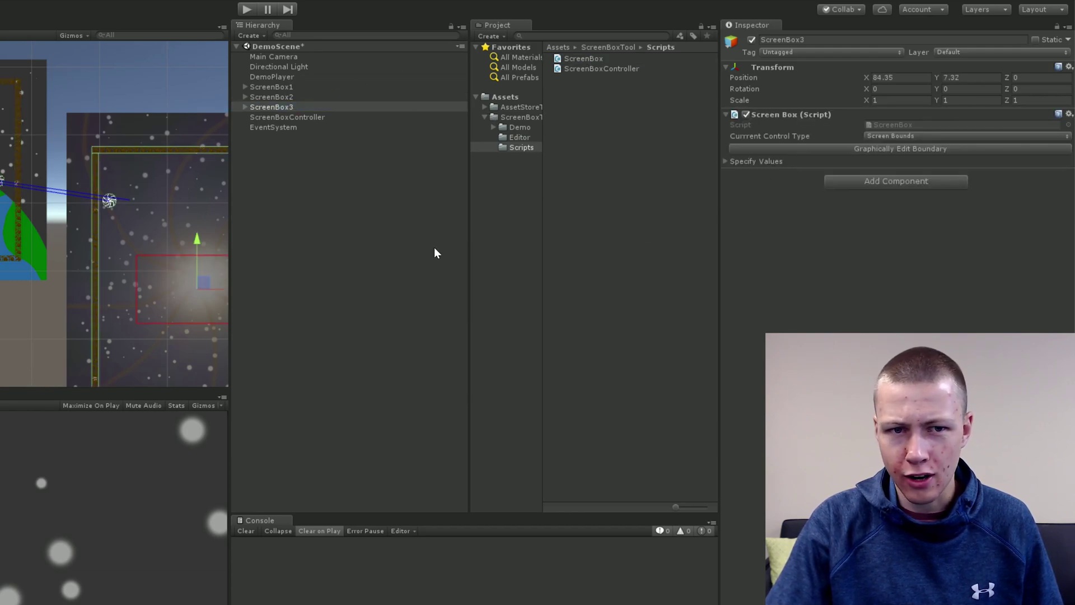
Step: Reselect ScreenBox1 and center the view on the planet room
{"action": "scroll", "coordinate": [358, 255], "scroll_direction": "up", "scroll_amount": 2}
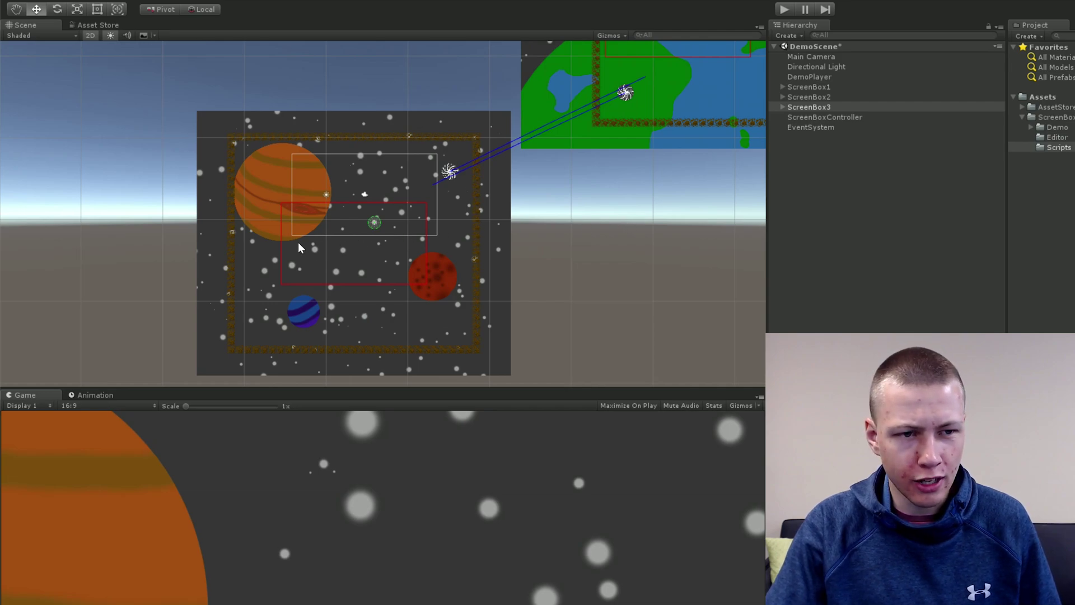
{"action": "left_click", "coordinate": [802, 87]}
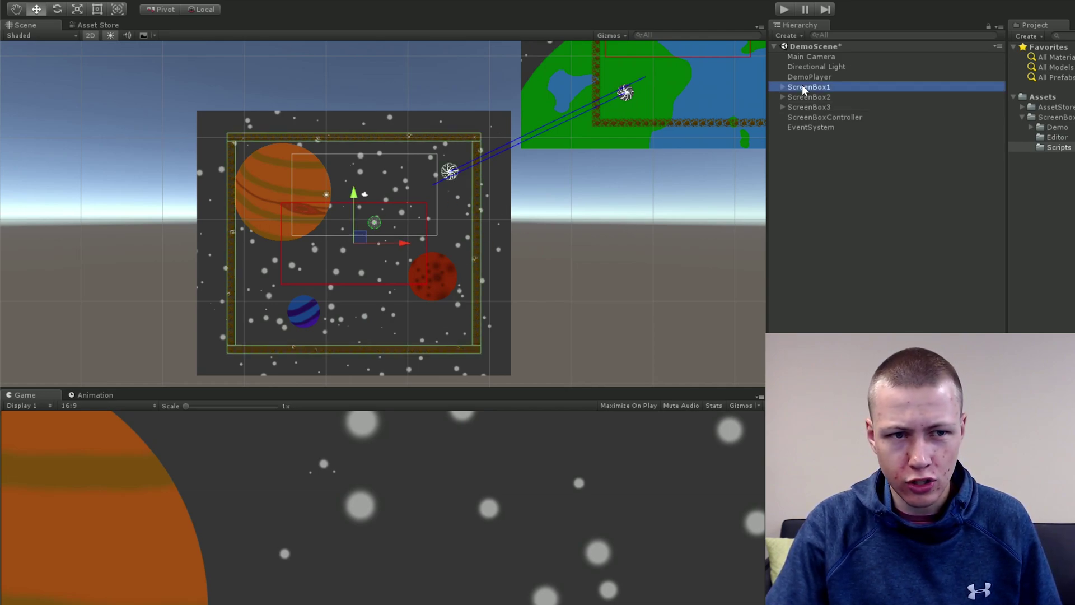
{"action": "scroll", "coordinate": [458, 213], "scroll_direction": "up", "scroll_amount": 2}
{"action": "middle_click_drag", "start_coordinate": [489, 249], "coordinate": [639, 236]}
{"action": "scroll", "coordinate": [576, 208], "scroll_direction": "up", "scroll_amount": 2}
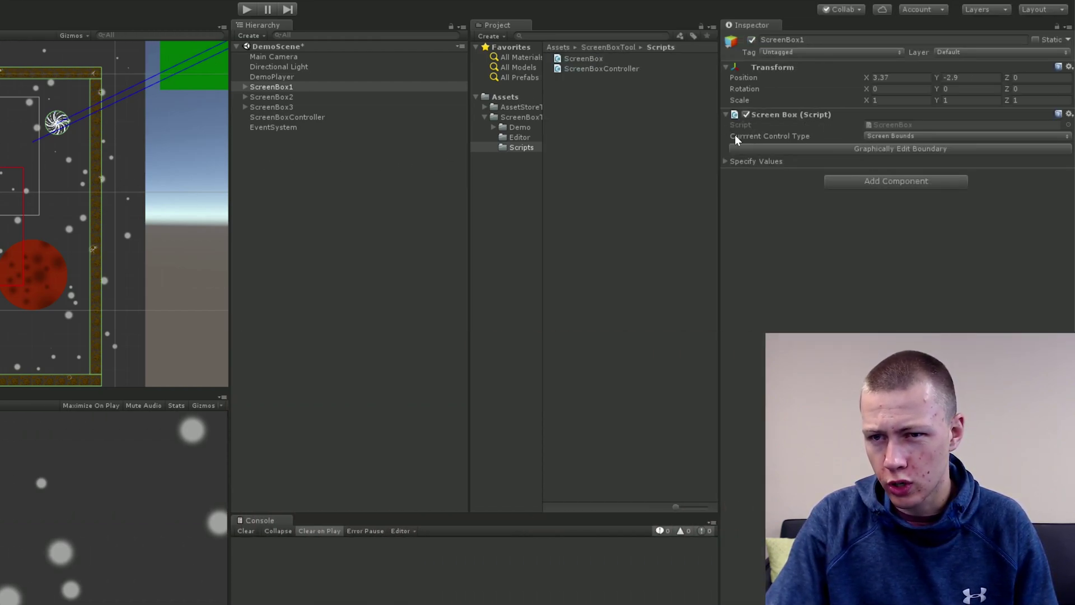
Step: Keep ScreenBox1's Current Control Type as Screen Bounds and turn on Graphically Edit Boundary
{"action": "left_click", "coordinate": [923, 135]}
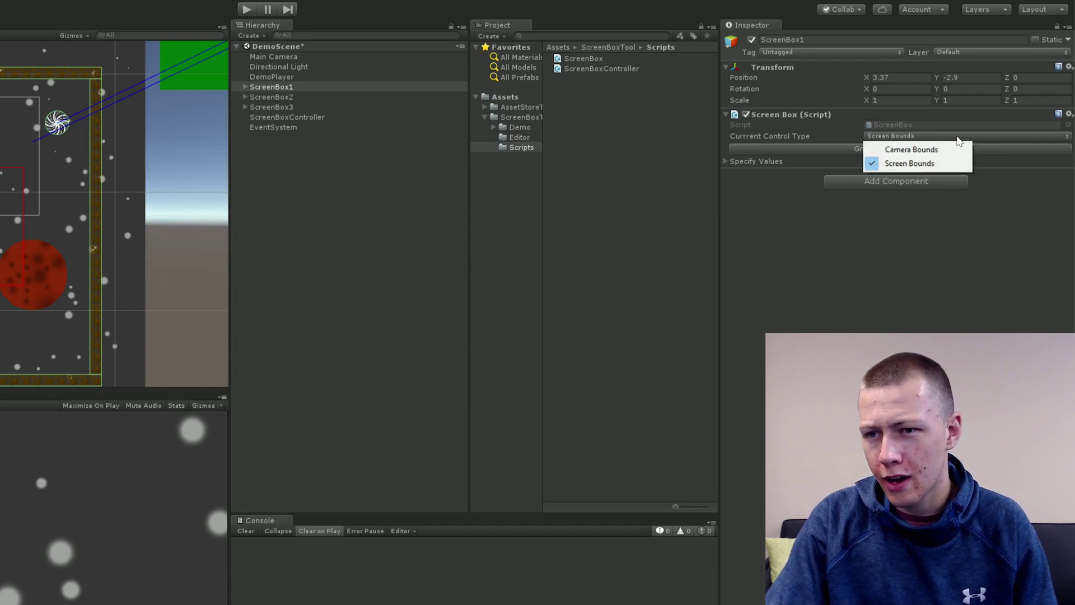
{"action": "left_click", "coordinate": [785, 133]}
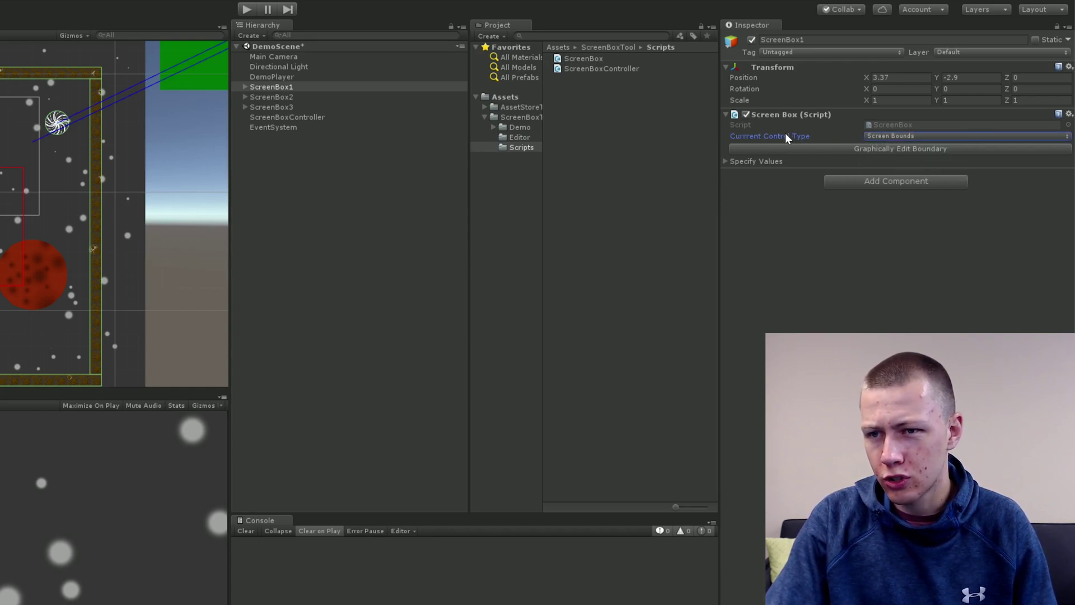
{"action": "left_click", "coordinate": [848, 148]}
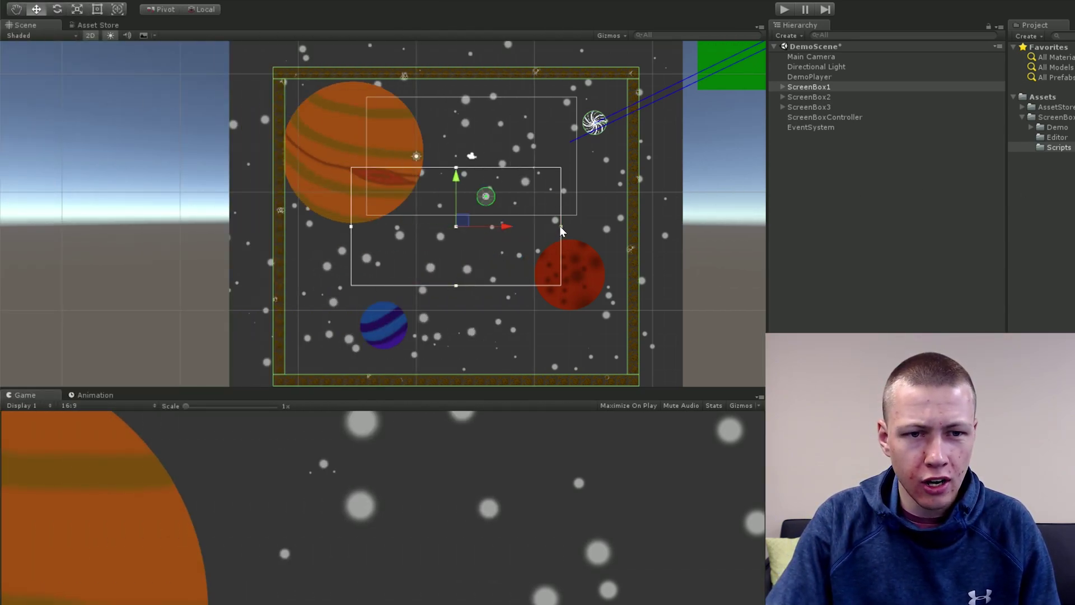
Step: Drag ScreenBox1's right, bottom, left and top boundary edges outward to enclose the planet room
{"action": "left_click_drag", "start_coordinate": [560, 226], "coordinate": [662, 226]}
{"action": "key", "text": "q"}
{"action": "middle_click_drag", "start_coordinate": [532, 320], "coordinate": [532, 284]}
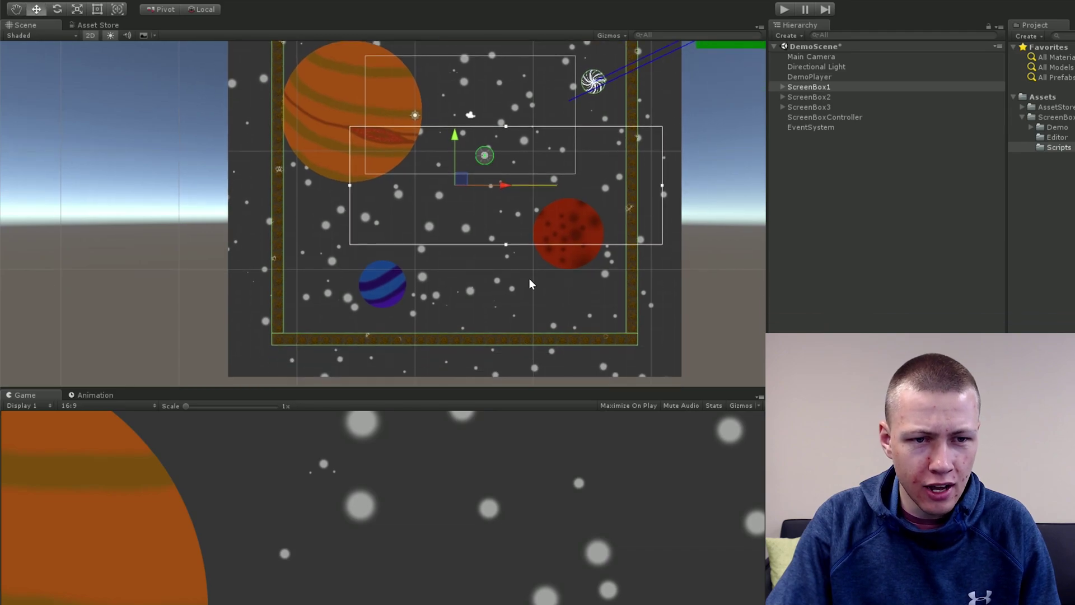
{"action": "left_click_drag", "start_coordinate": [507, 248], "coordinate": [509, 370]}
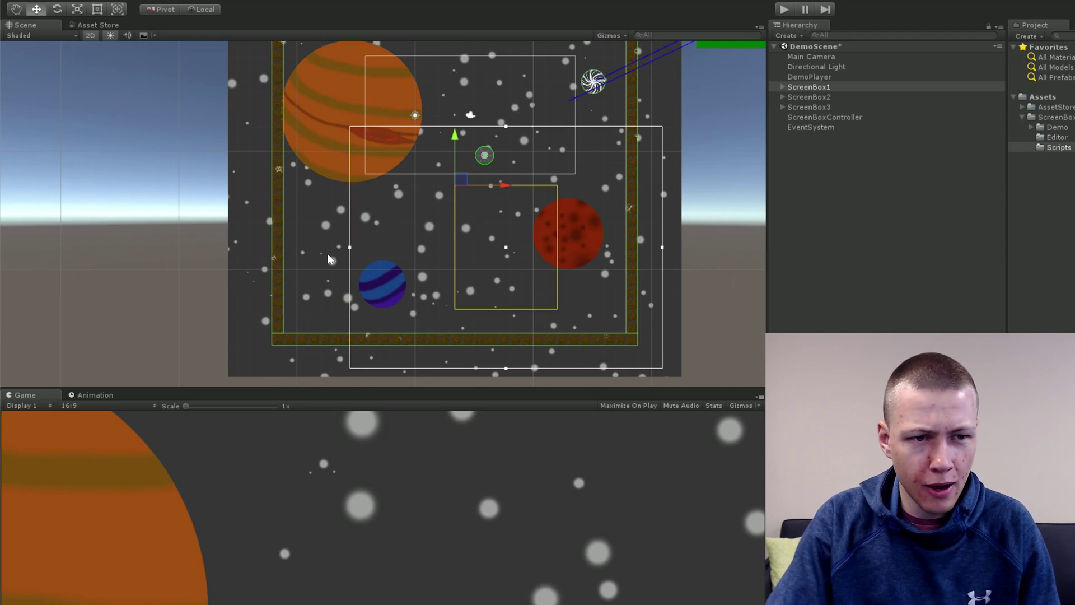
{"action": "left_click_drag", "start_coordinate": [347, 247], "coordinate": [250, 250]}
{"action": "middle_click_drag", "start_coordinate": [461, 176], "coordinate": [440, 266]}
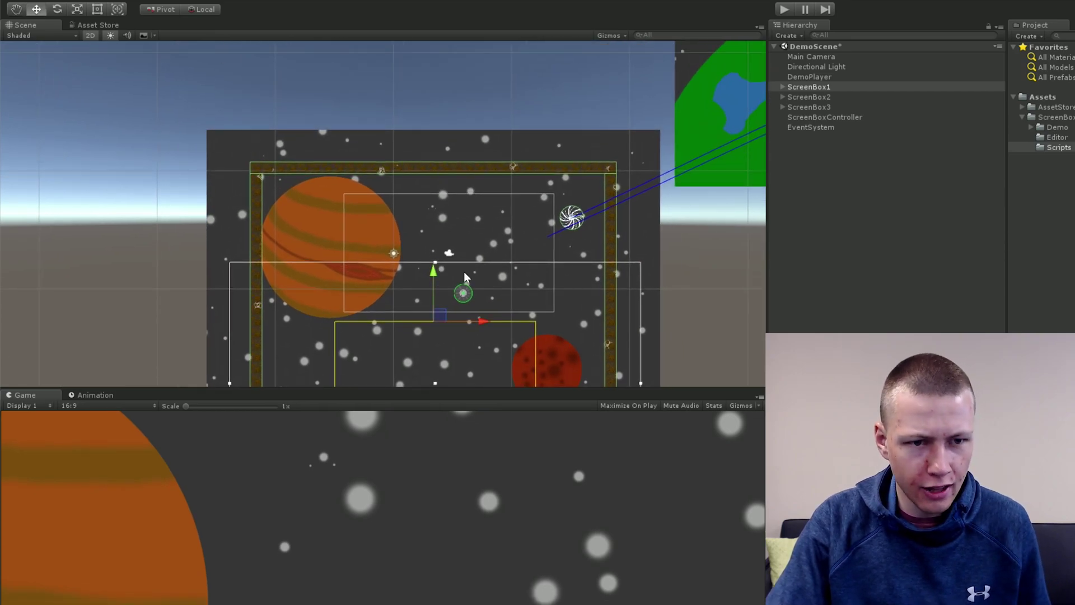
{"action": "scroll", "coordinate": [447, 268], "scroll_direction": "up", "scroll_amount": 2}
{"action": "left_click_drag", "start_coordinate": [447, 268], "coordinate": [438, 134]}
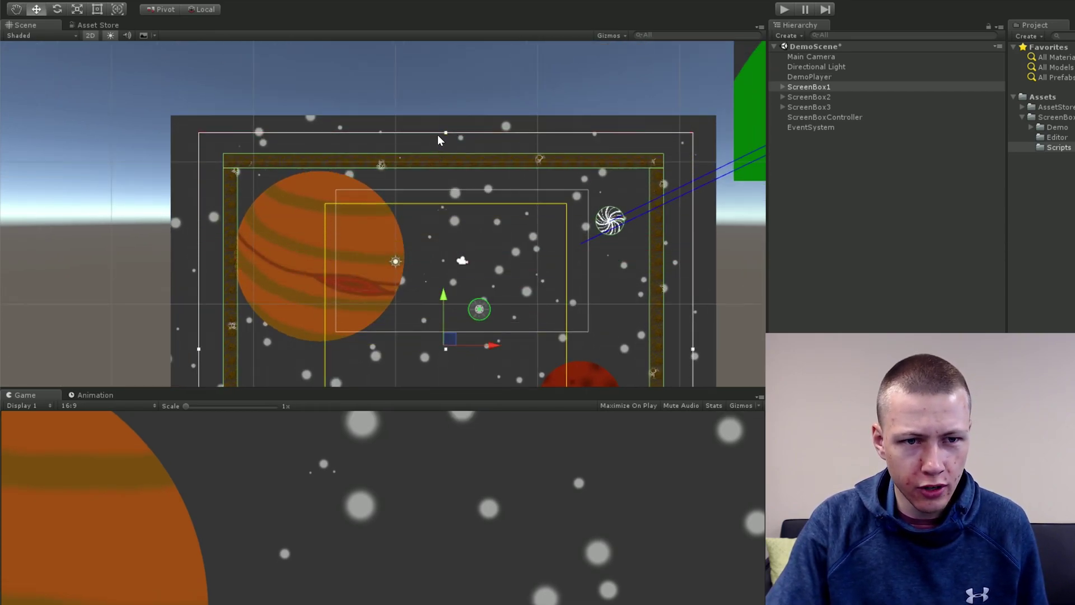
{"action": "scroll", "coordinate": [438, 135], "scroll_direction": "down", "scroll_amount": 3}
{"action": "middle_click_drag", "start_coordinate": [498, 274], "coordinate": [493, 192]}
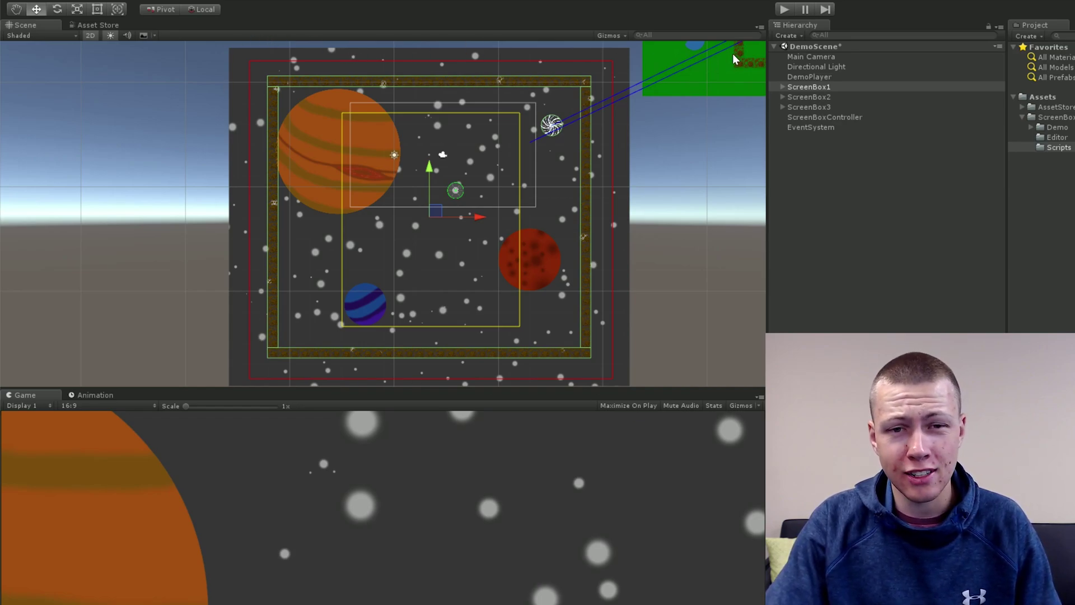
Step: Set ScreenBox1 as the ScreenBoxController's Initial Screen Box
{"action": "left_click", "coordinate": [825, 116]}
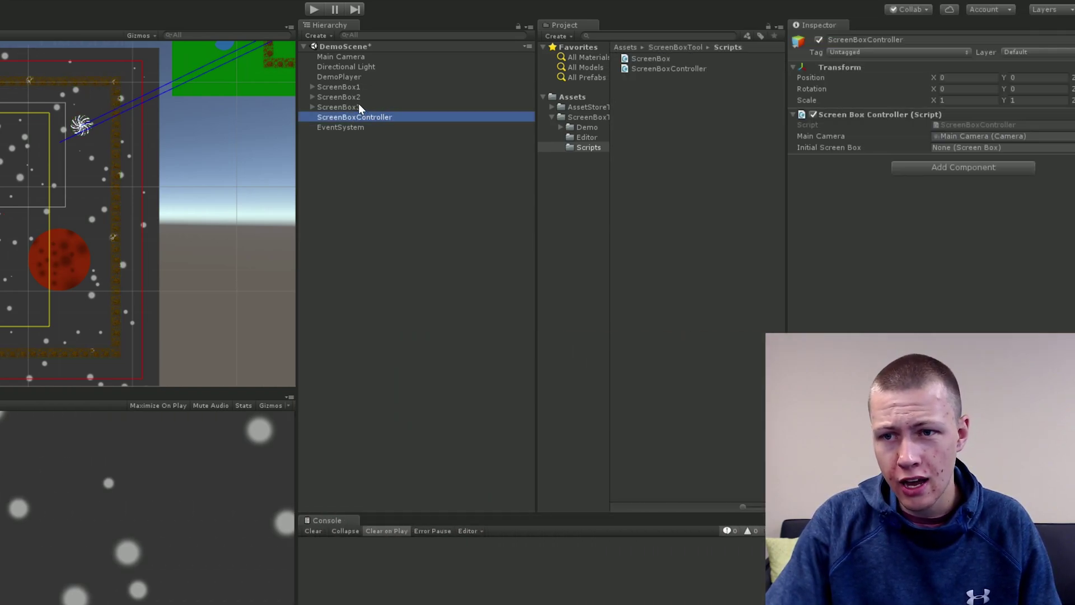
{"action": "left_click", "coordinate": [805, 87]}
{"action": "left_click_drag", "start_coordinate": [267, 84], "coordinate": [914, 152]}
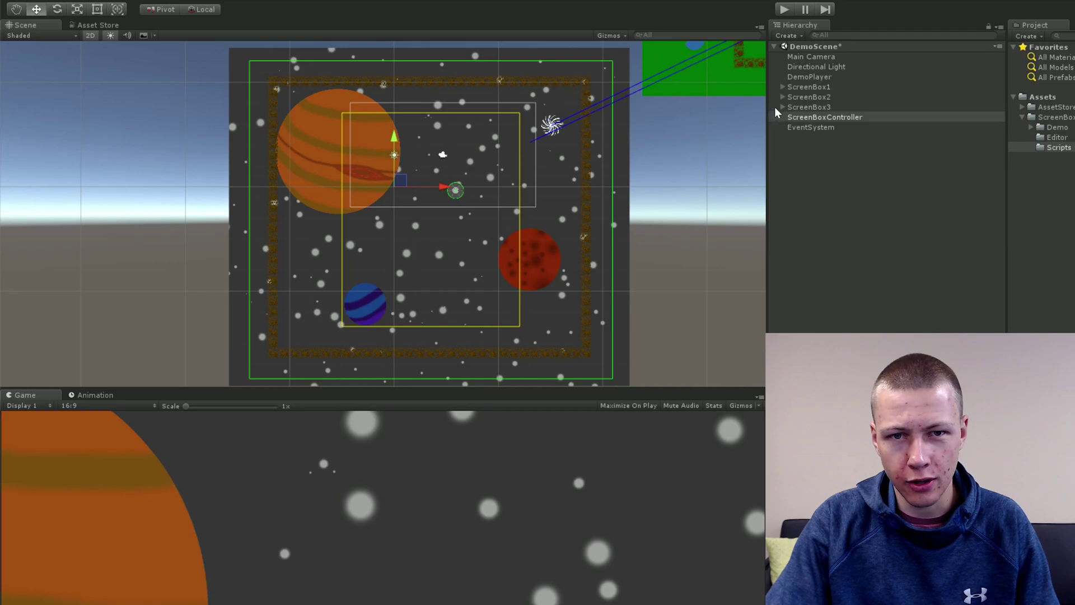
Step: Select ScreenBox2 and drag its boundary's left, bottom, top and right edges out past the Earth room
{"action": "double_click", "coordinate": [809, 97]}
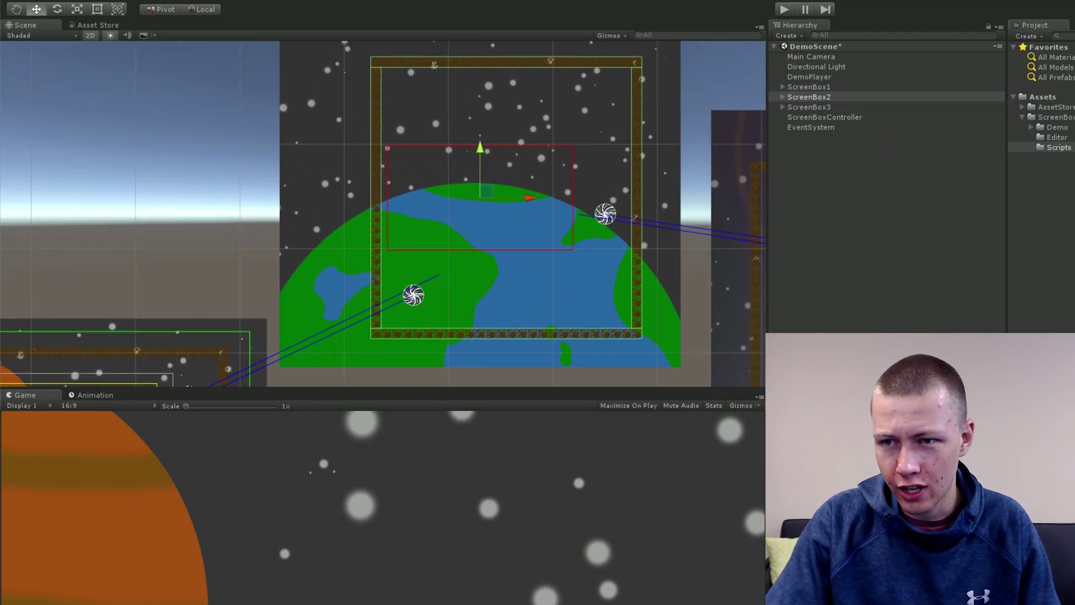
{"action": "mouse_move", "coordinate": [381, 209]}
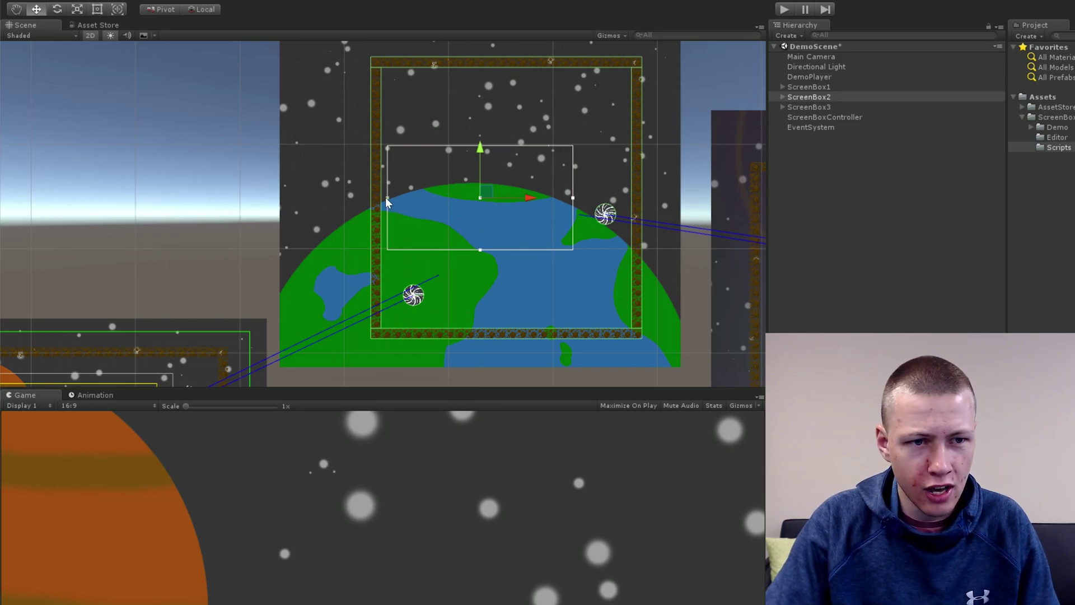
{"action": "left_click_drag", "start_coordinate": [386, 198], "coordinate": [328, 200]}
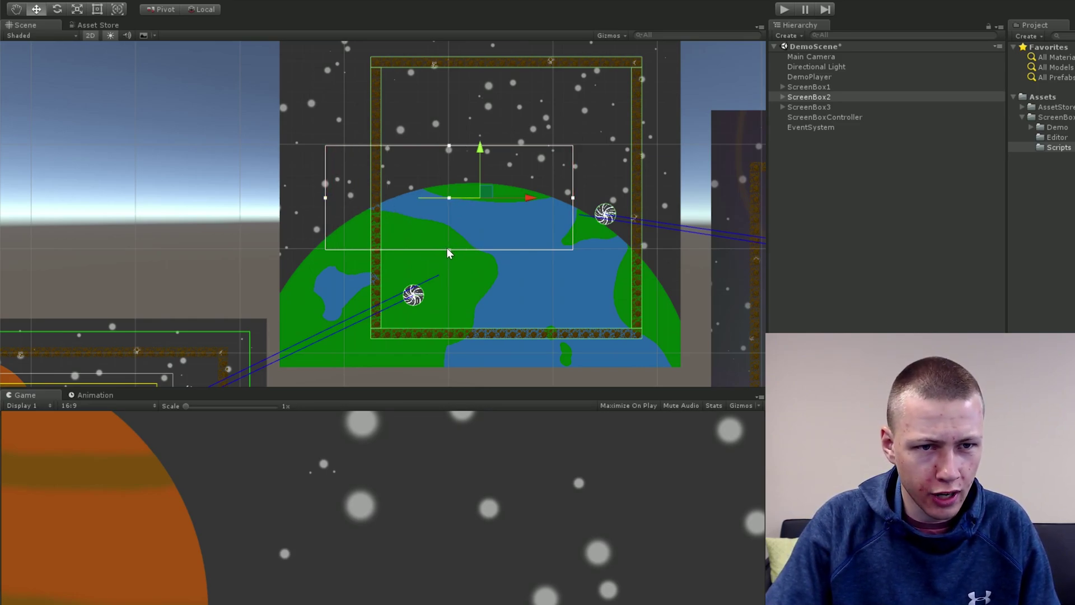
{"action": "left_click_drag", "start_coordinate": [449, 250], "coordinate": [452, 357]}
{"action": "left_click_drag", "start_coordinate": [449, 147], "coordinate": [449, 47]}
{"action": "left_click_drag", "start_coordinate": [570, 200], "coordinate": [666, 201]}
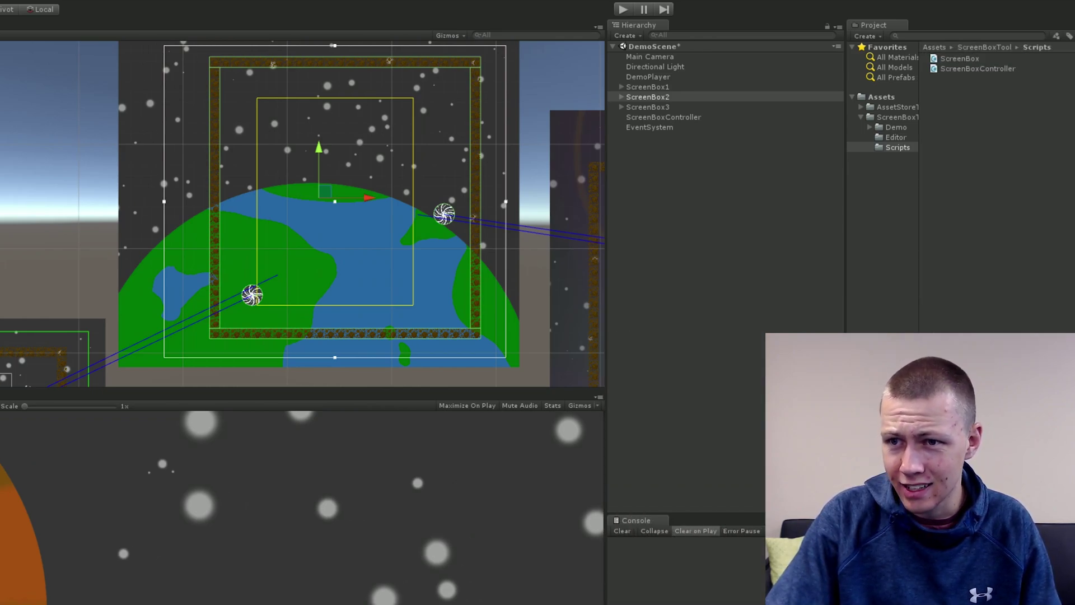
{"action": "left_click", "coordinate": [966, 136]}
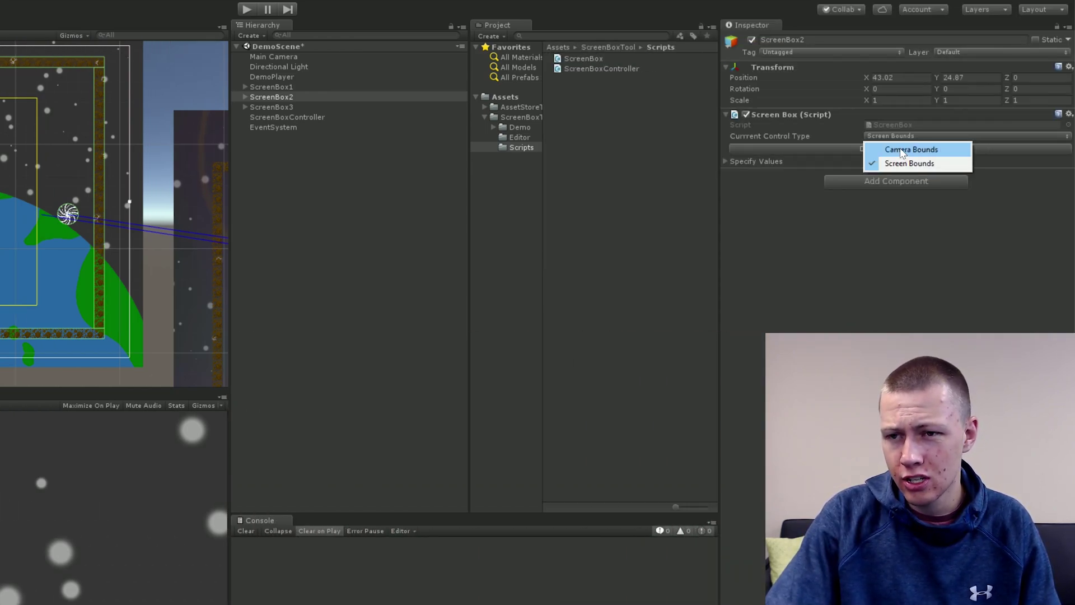
Step: Switch ScreenBox2 to camera-bounds editing and push the left, top, right and bottom edges outward
{"action": "left_click", "coordinate": [950, 152]}
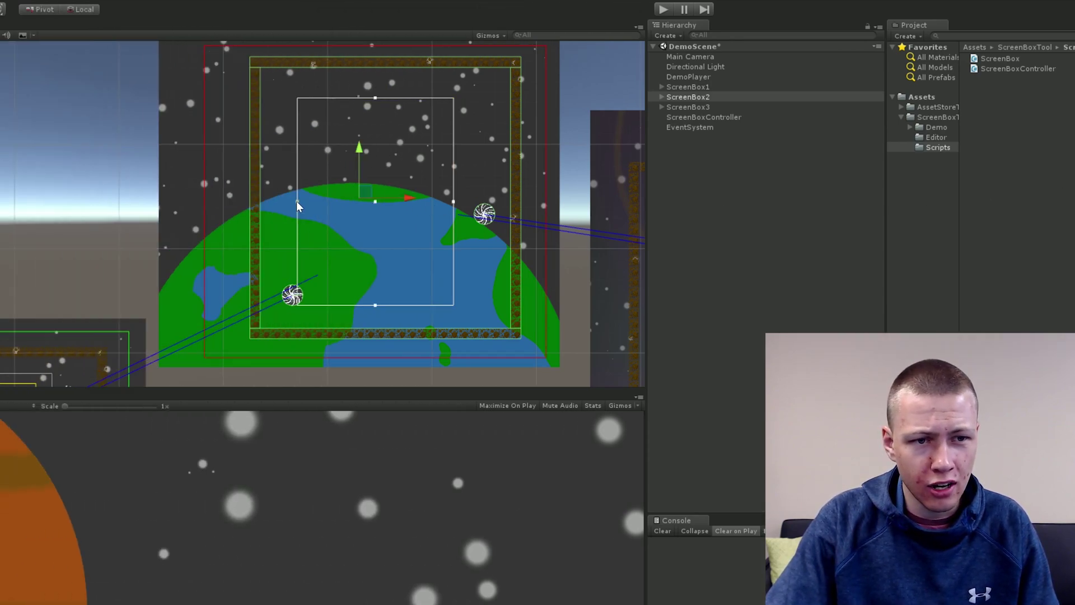
{"action": "left_click_drag", "start_coordinate": [396, 201], "coordinate": [387, 202]}
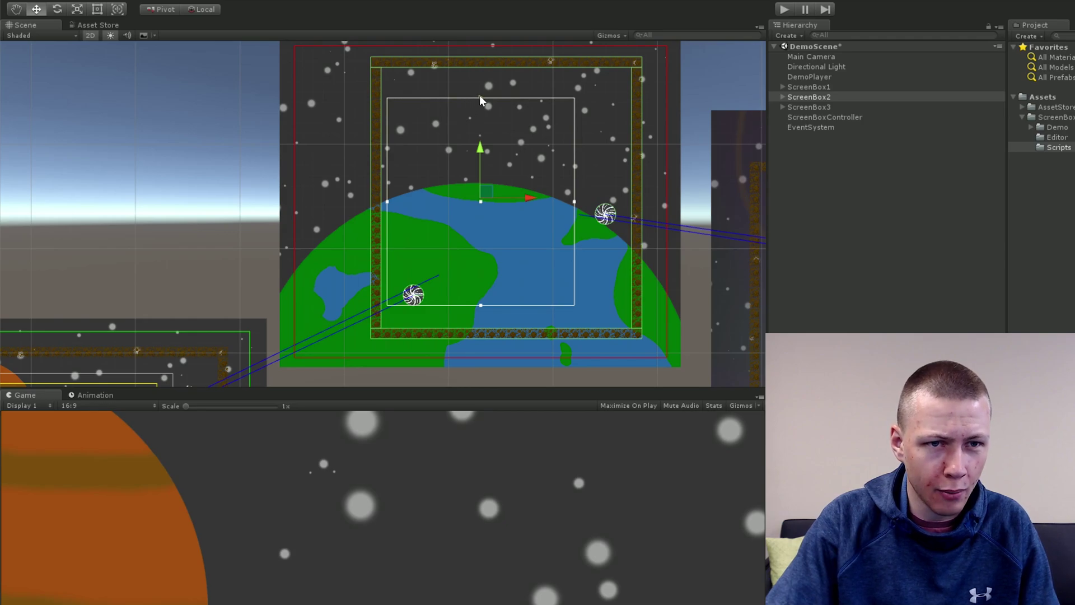
{"action": "left_click_drag", "start_coordinate": [480, 96], "coordinate": [476, 75]}
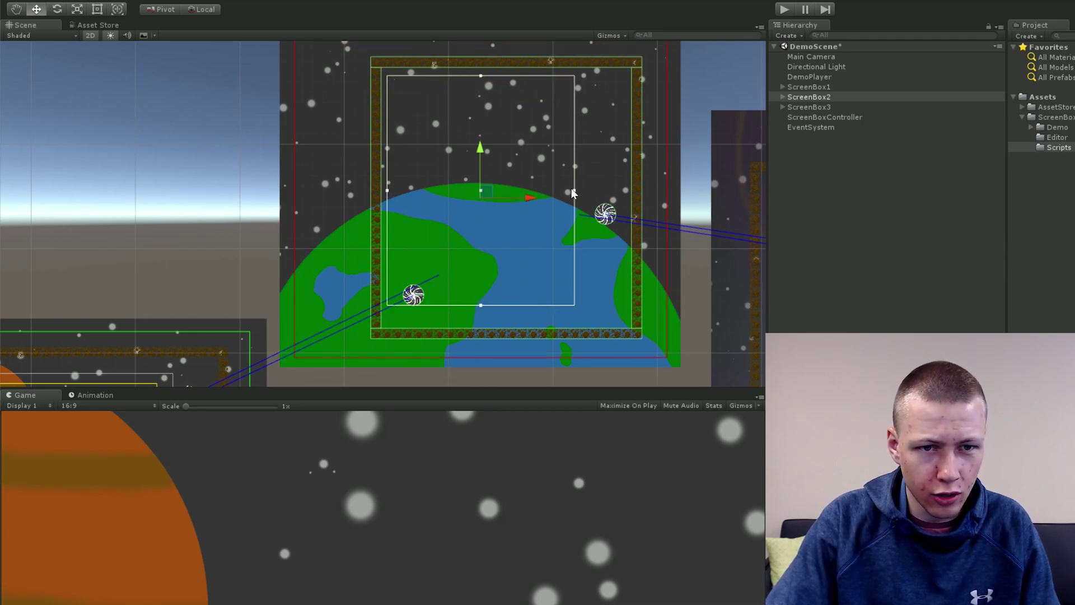
{"action": "left_click_drag", "start_coordinate": [573, 190], "coordinate": [622, 191]}
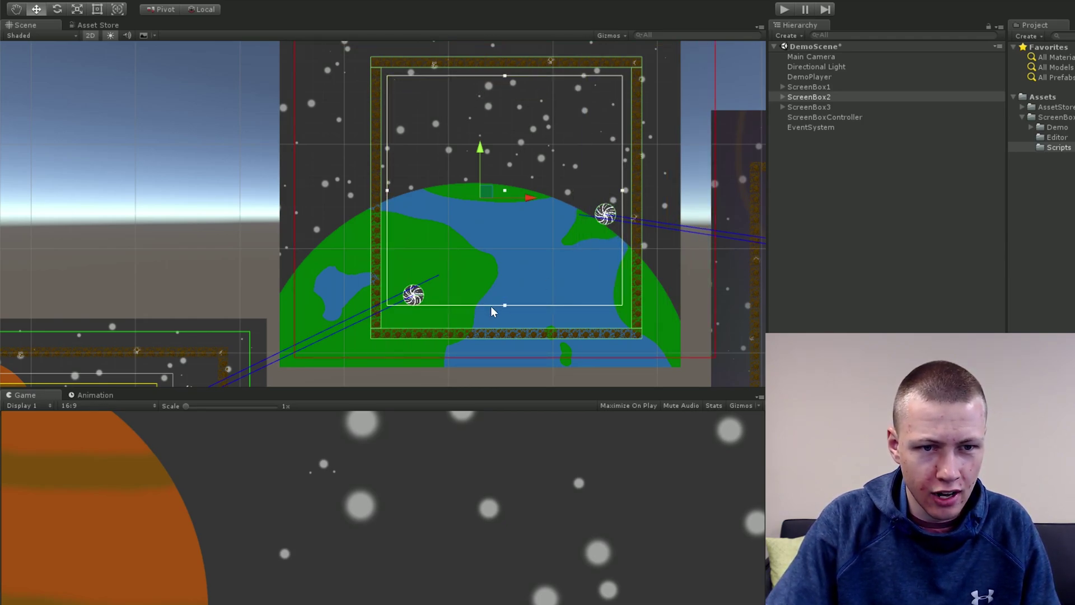
{"action": "left_click_drag", "start_coordinate": [502, 305], "coordinate": [504, 317]}
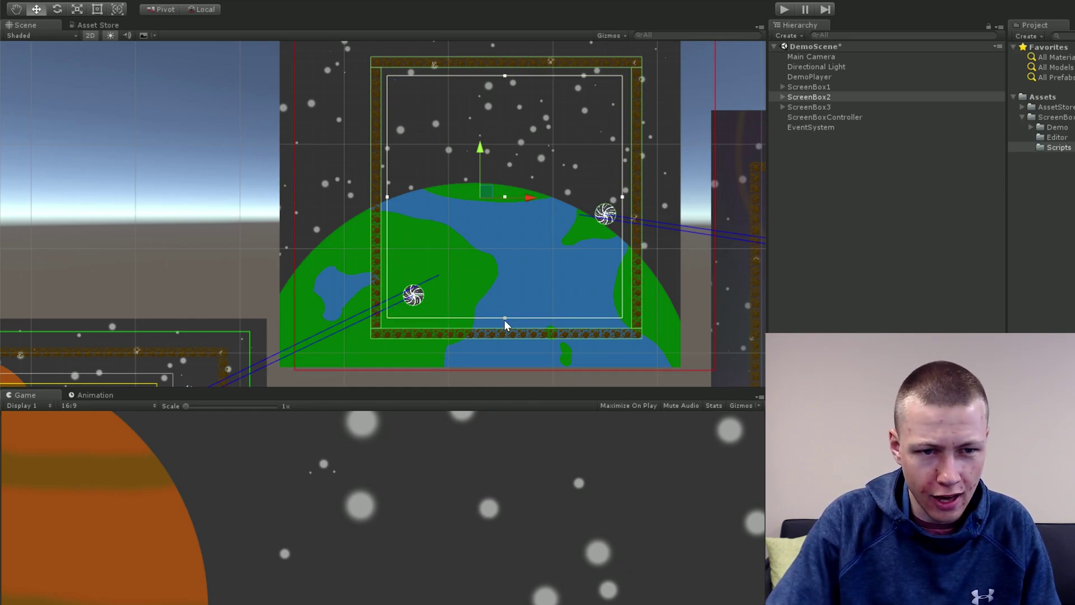
Step: Pull the bottom, right and top edges back in to fit the planet, then pan toward the star room
{"action": "left_click_drag", "start_coordinate": [504, 318], "coordinate": [504, 308]}
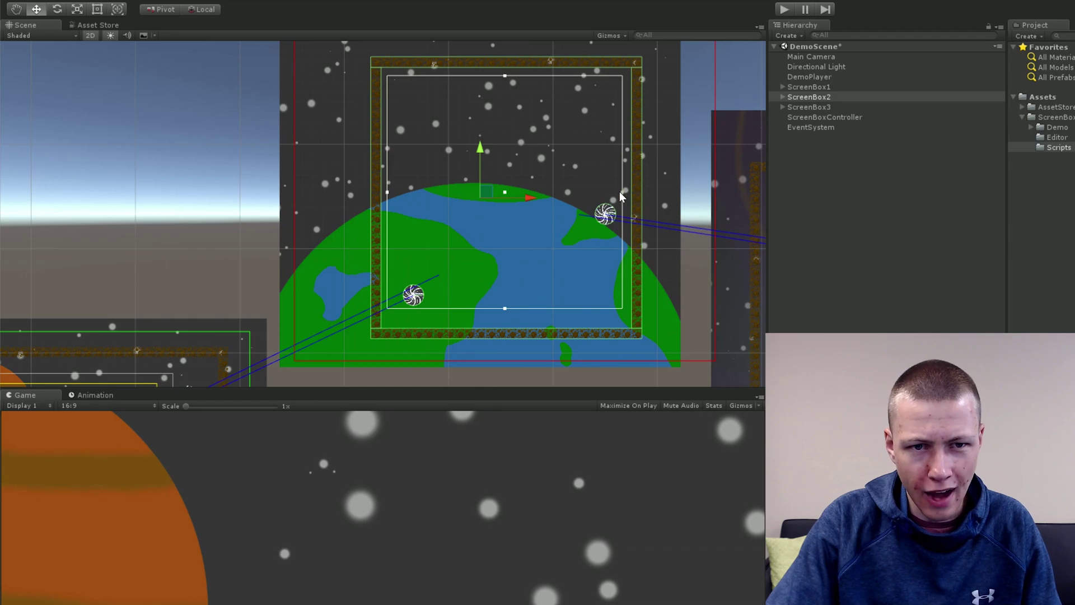
{"action": "left_click_drag", "start_coordinate": [621, 191], "coordinate": [575, 192]}
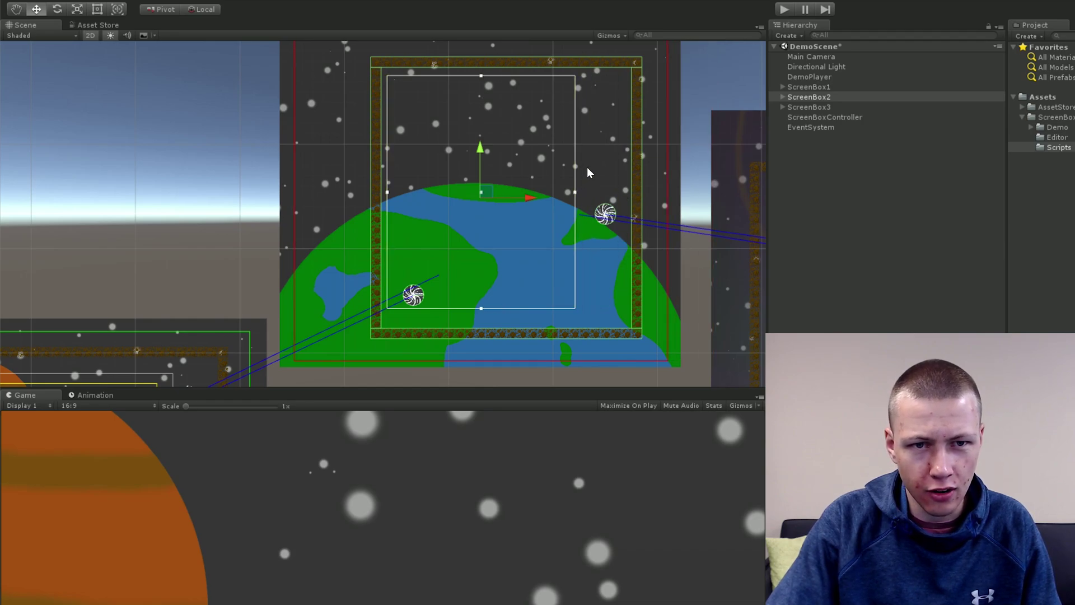
{"action": "middle_click_drag", "start_coordinate": [587, 167], "coordinate": [592, 246]}
{"action": "left_click_drag", "start_coordinate": [486, 155], "coordinate": [486, 168]}
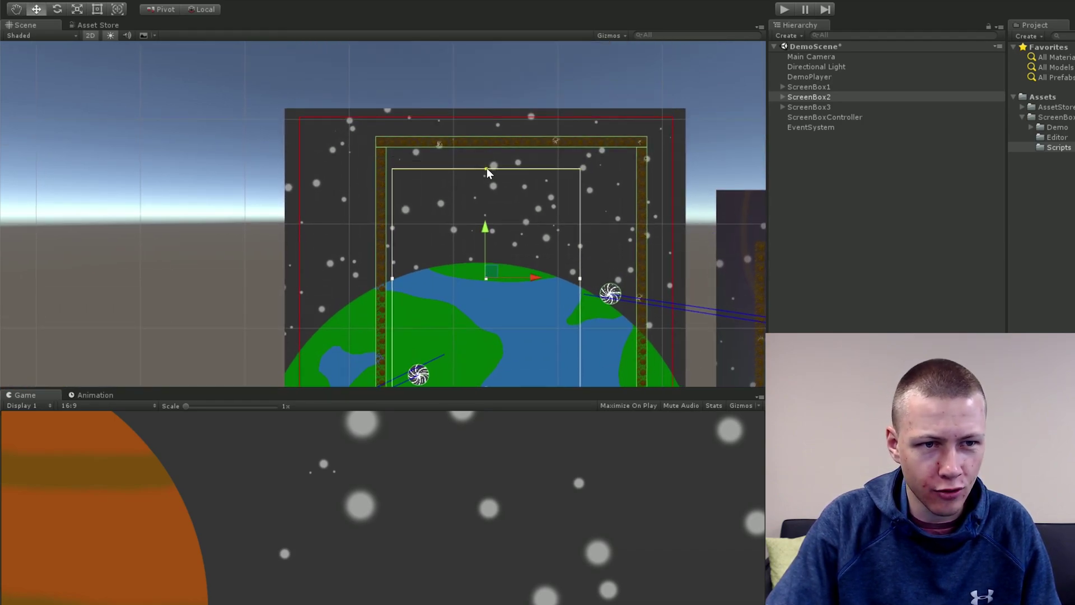
{"action": "scroll", "coordinate": [629, 220], "scroll_direction": "right", "scroll_amount": 10}
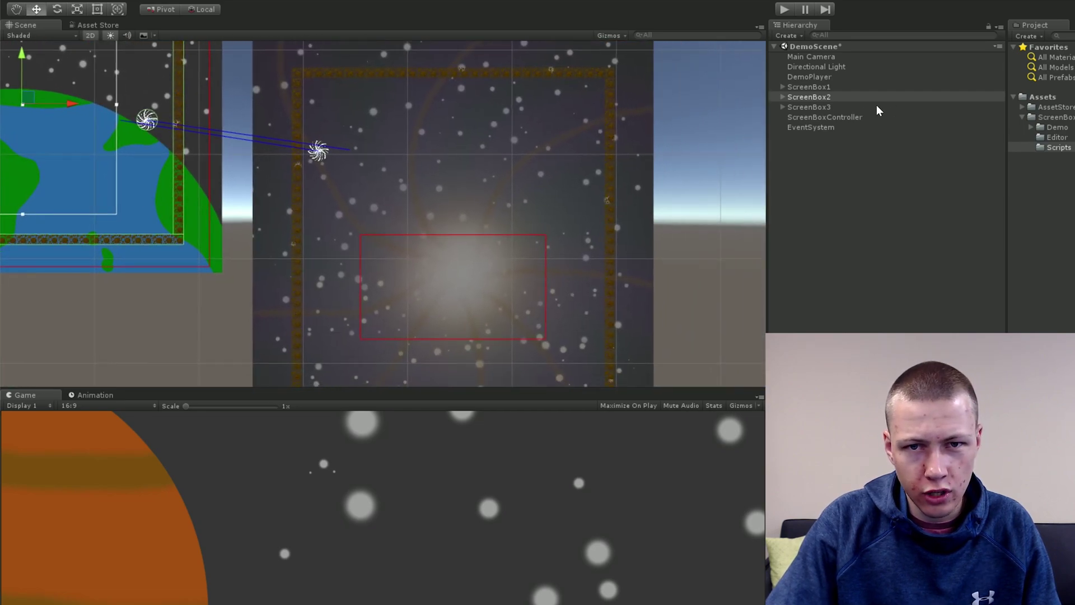
Step: Select ScreenBox3 and widen the star room boundary to the right and left
{"action": "double_click", "coordinate": [810, 107]}
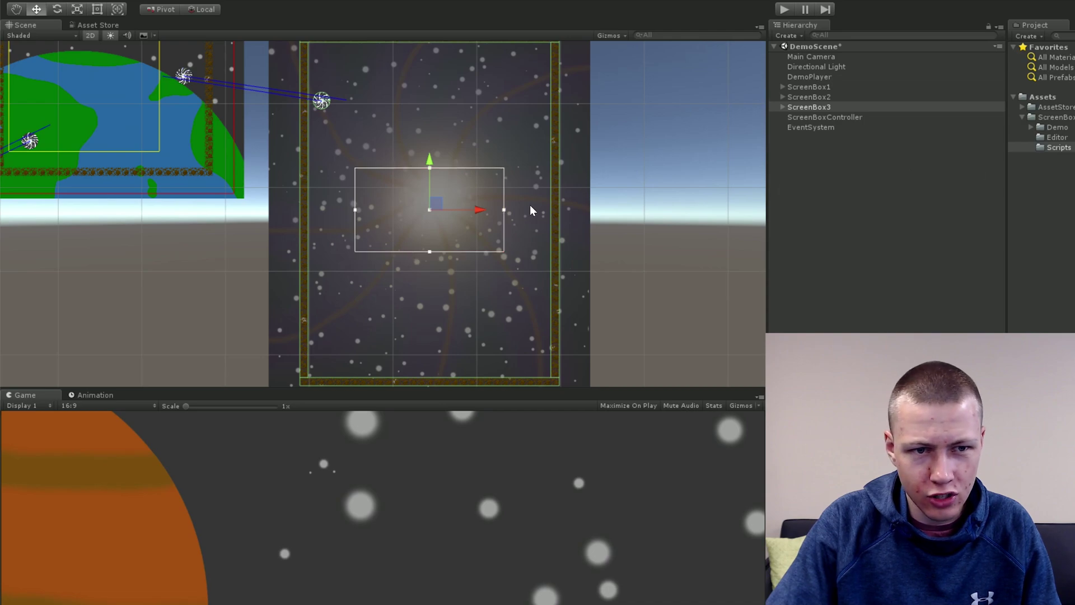
{"action": "left_click_drag", "start_coordinate": [503, 210], "coordinate": [545, 211]}
{"action": "scroll", "coordinate": [502, 235], "scroll_direction": "up", "scroll_amount": 2}
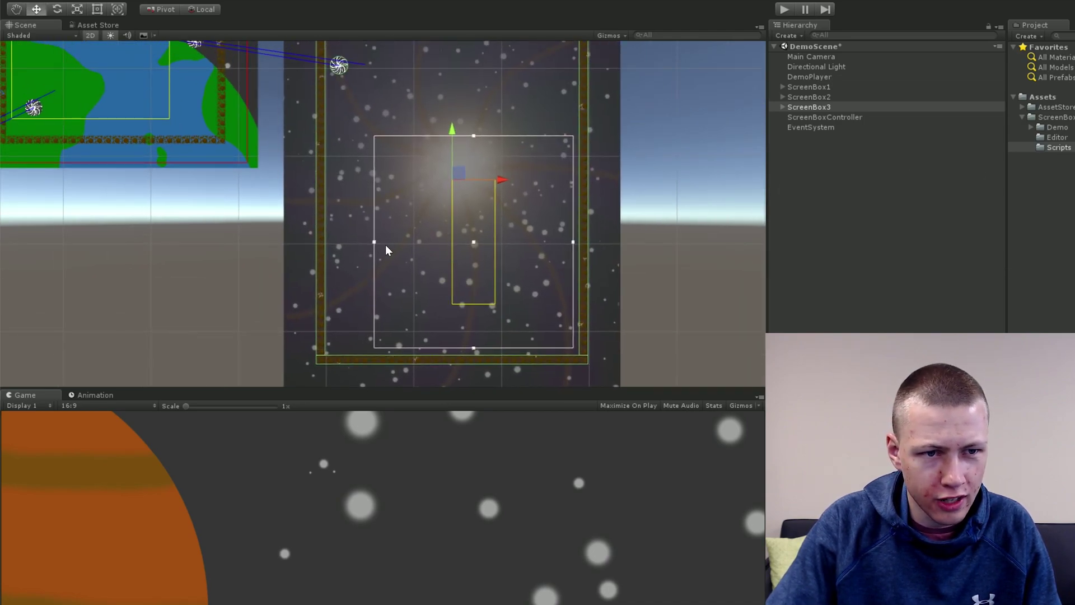
{"action": "left_click_drag", "start_coordinate": [375, 243], "coordinate": [332, 240]}
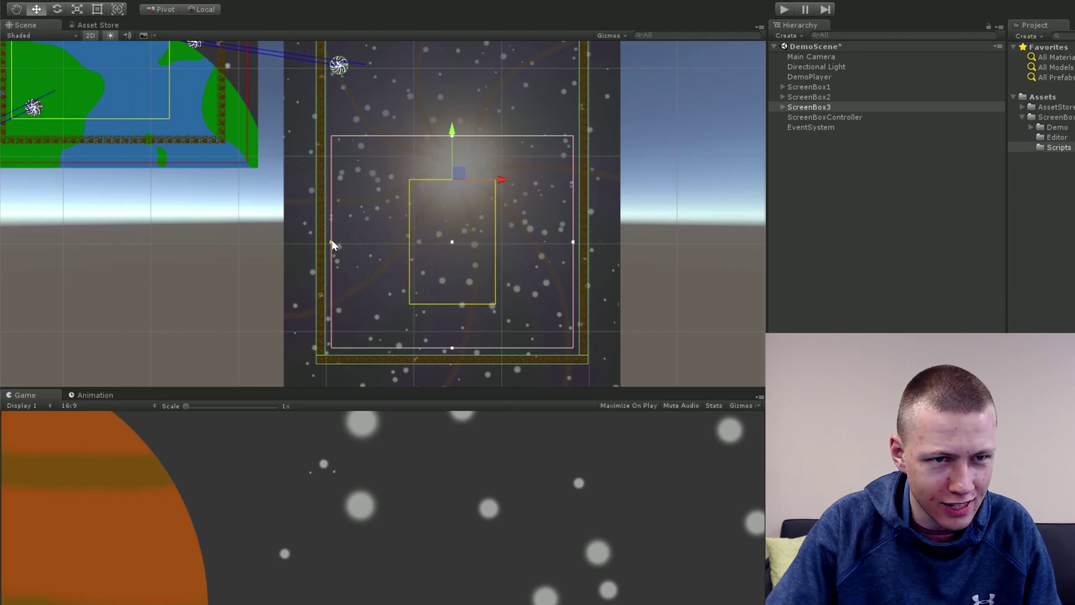
{"action": "middle_click_drag", "start_coordinate": [519, 160], "coordinate": [476, 257]}
{"action": "scroll", "coordinate": [474, 248], "scroll_direction": "up", "scroll_amount": 2}
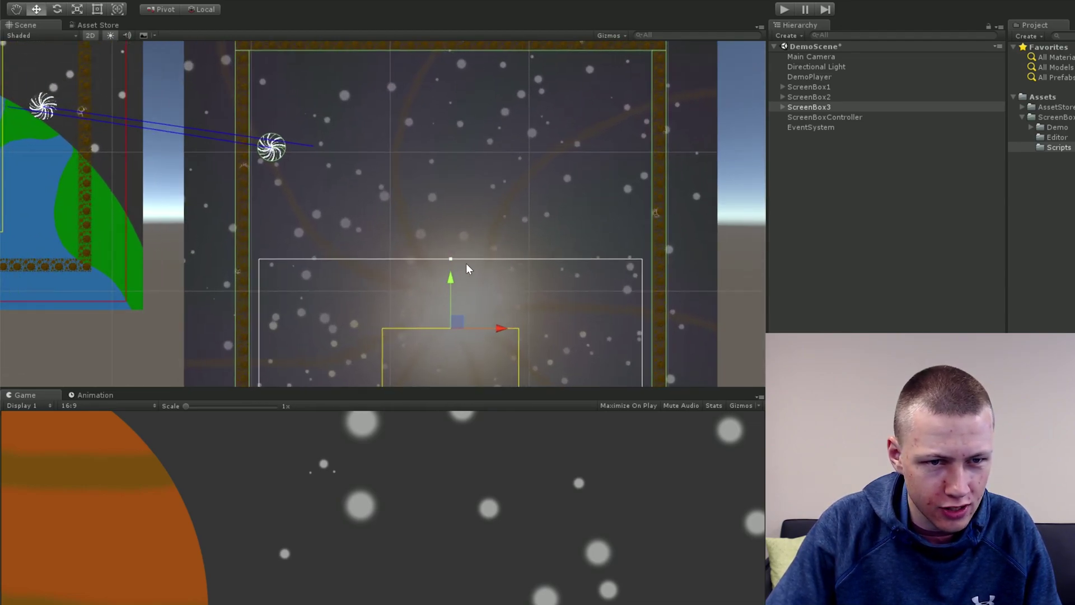
Step: Stretch the boundary's top edge near the box top, nudge the left edge out, and lower the bottom
{"action": "left_click_drag", "start_coordinate": [452, 258], "coordinate": [423, 53]}
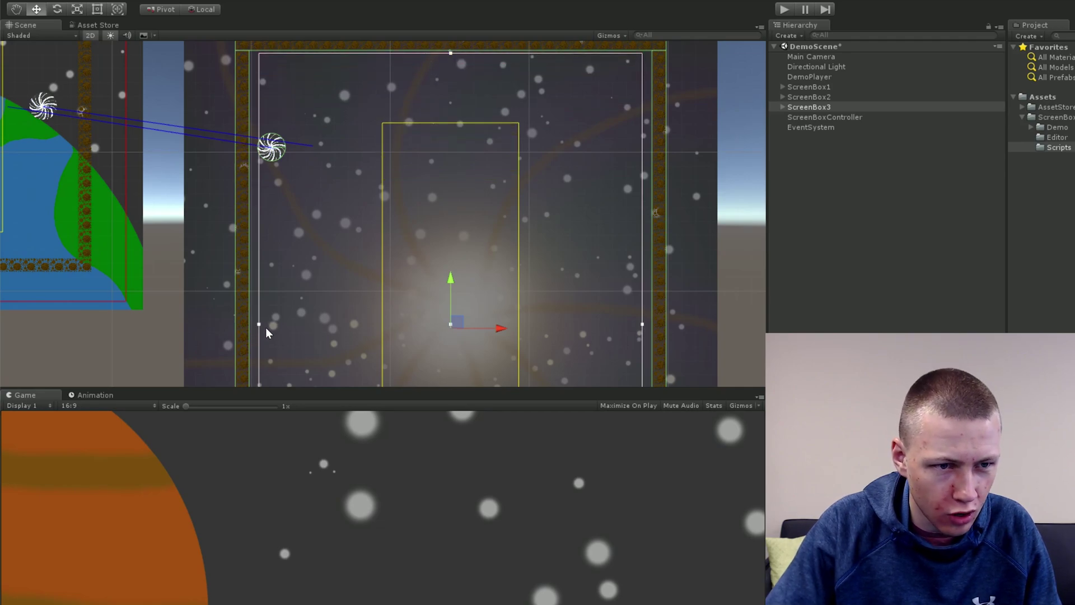
{"action": "left_click_drag", "start_coordinate": [259, 324], "coordinate": [255, 324]}
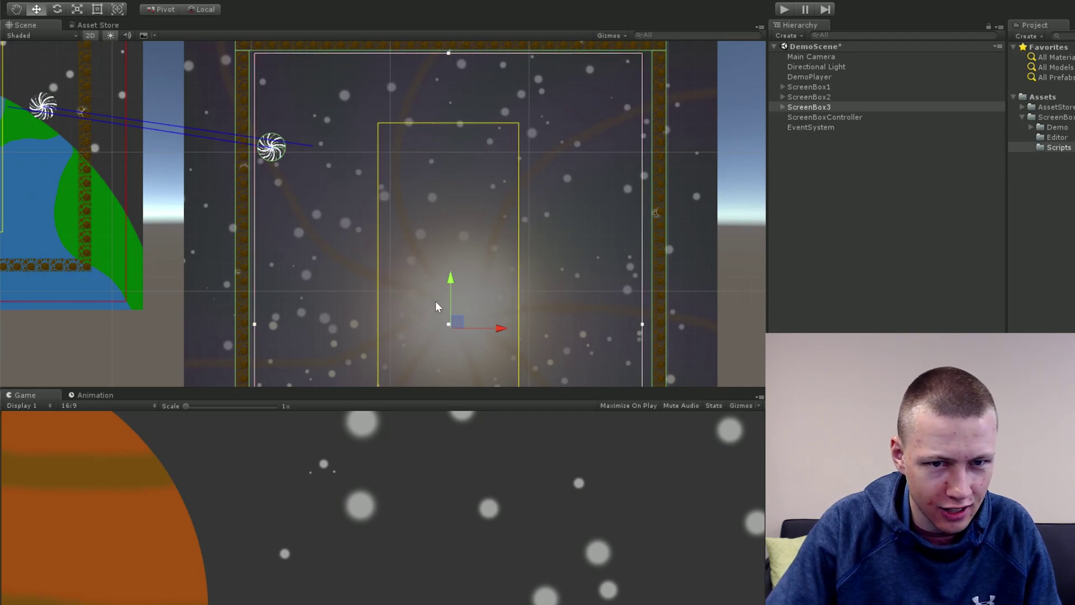
{"action": "middle_click_drag", "start_coordinate": [435, 301], "coordinate": [334, 153]}
{"action": "middle_click_drag", "start_coordinate": [480, 274], "coordinate": [521, 151]}
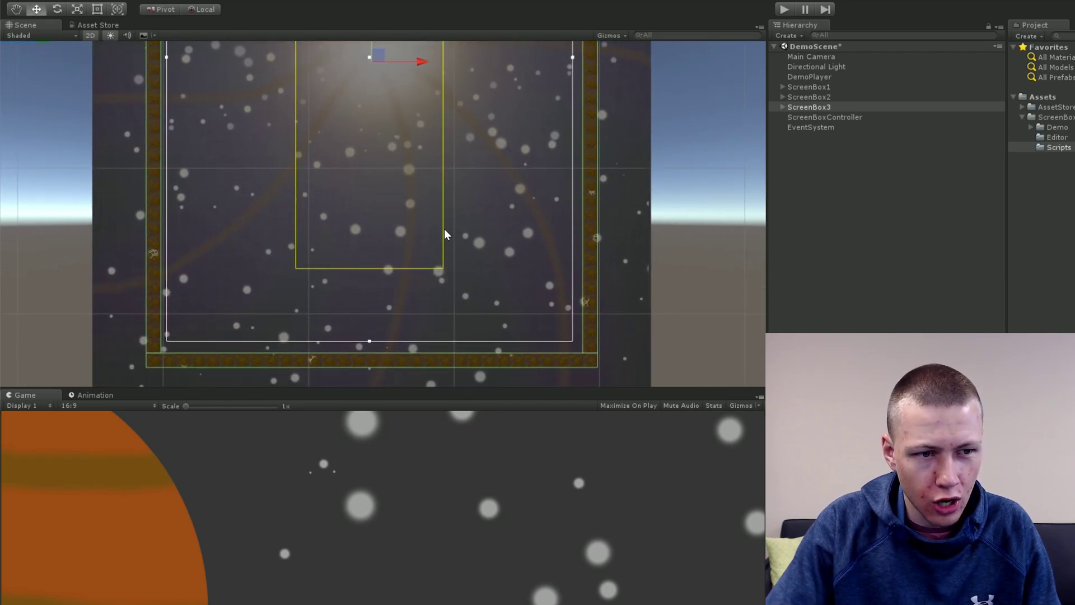
{"action": "left_click_drag", "start_coordinate": [368, 341], "coordinate": [370, 346]}
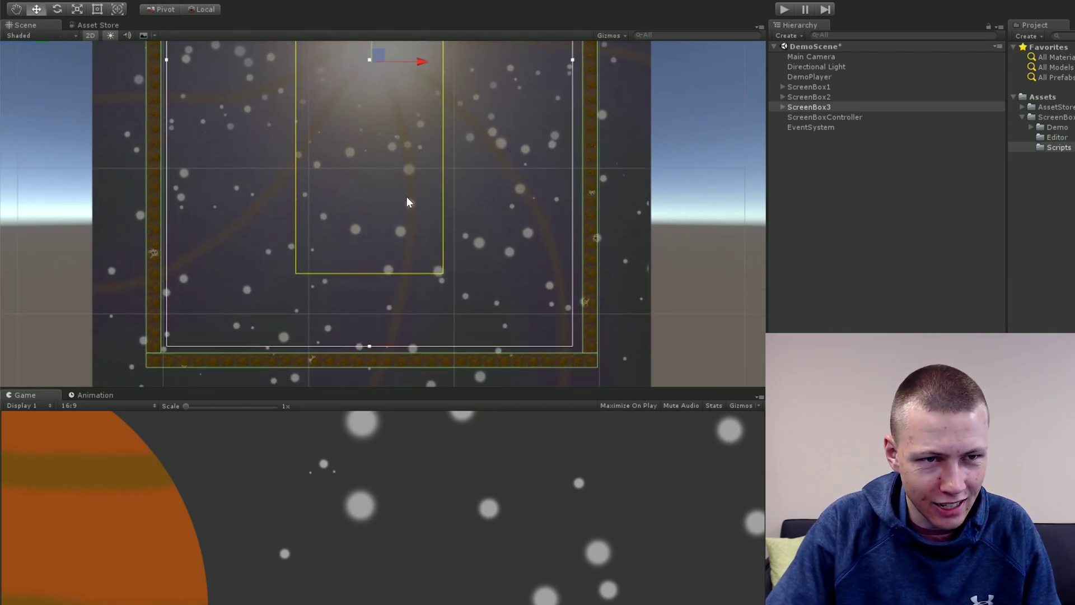
{"action": "middle_click_drag", "start_coordinate": [406, 196], "coordinate": [458, 270]}
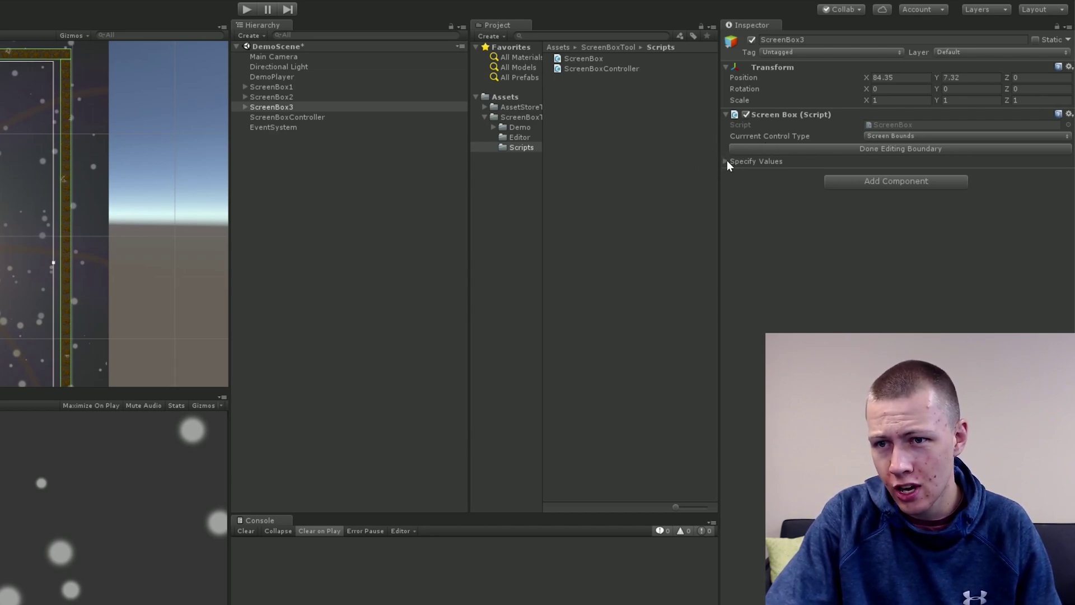
Step: Finish graphical editing and enter Top Edge 25 and Right Edge 98 under Specify Values
{"action": "left_click", "coordinate": [801, 150]}
{"action": "left_click", "coordinate": [726, 161]}
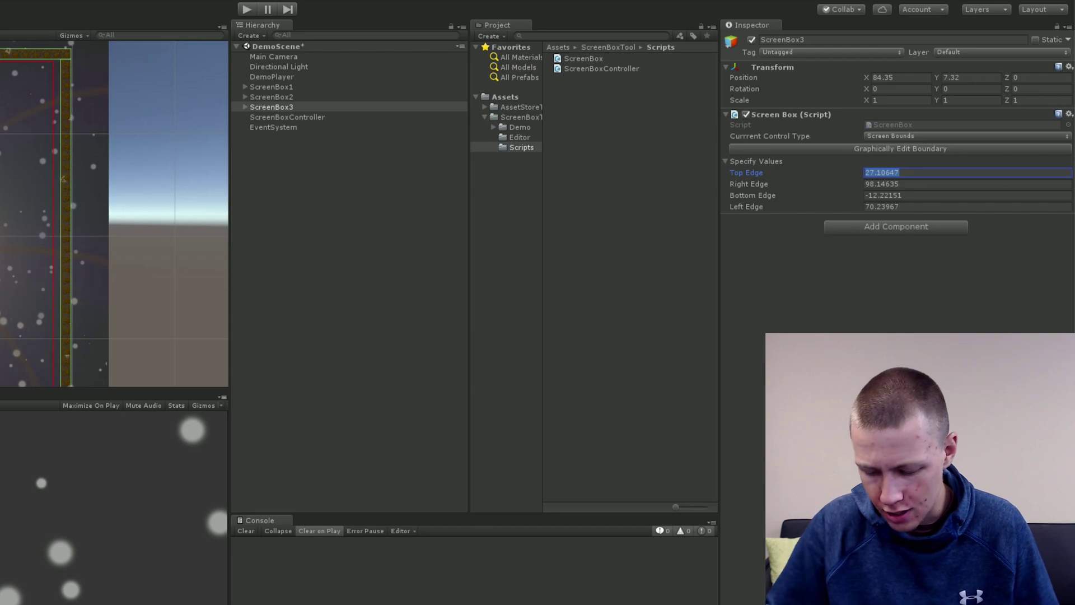
{"action": "type", "text": "25"}
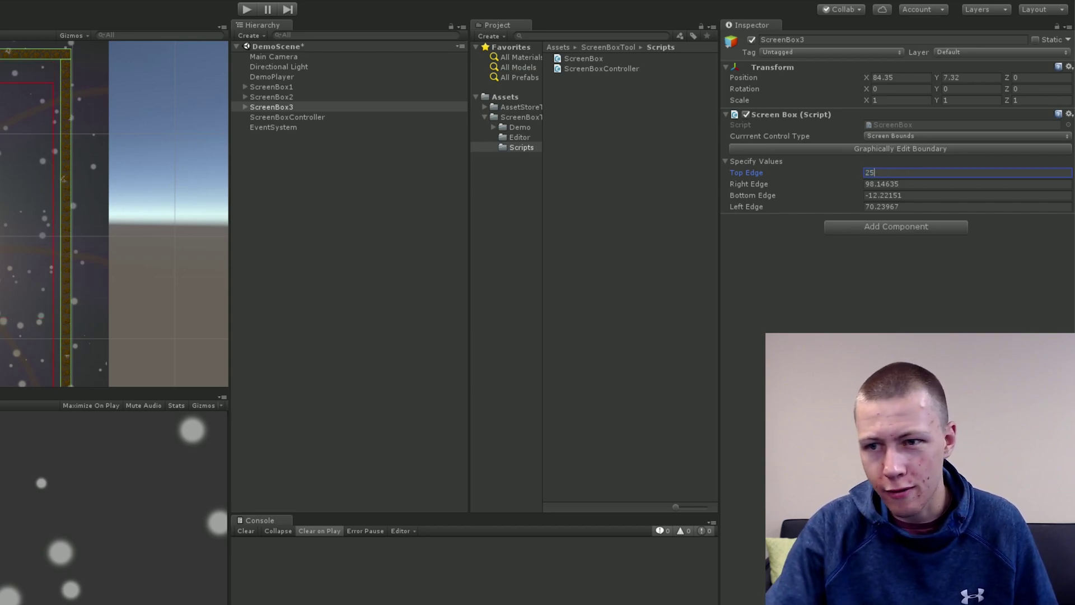
{"action": "key", "text": "Tab"}
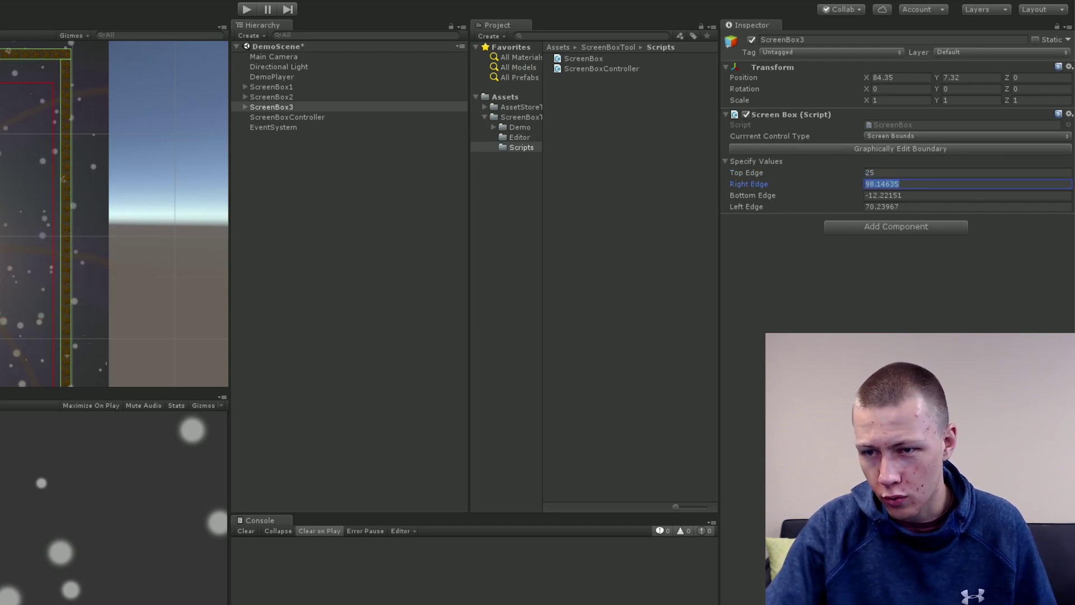
{"action": "type", "text": "100"}
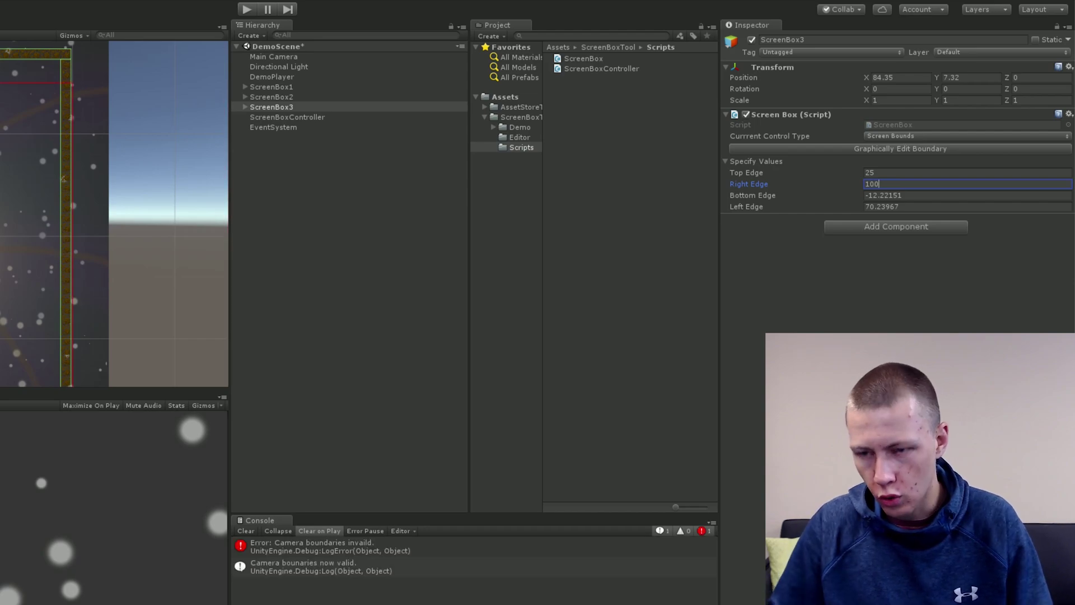
{"action": "key", "text": "BackSpace"}
{"action": "key", "text": "BackSpace"}
{"action": "key", "text": "BackSpace"}
{"action": "type", "text": "98"}
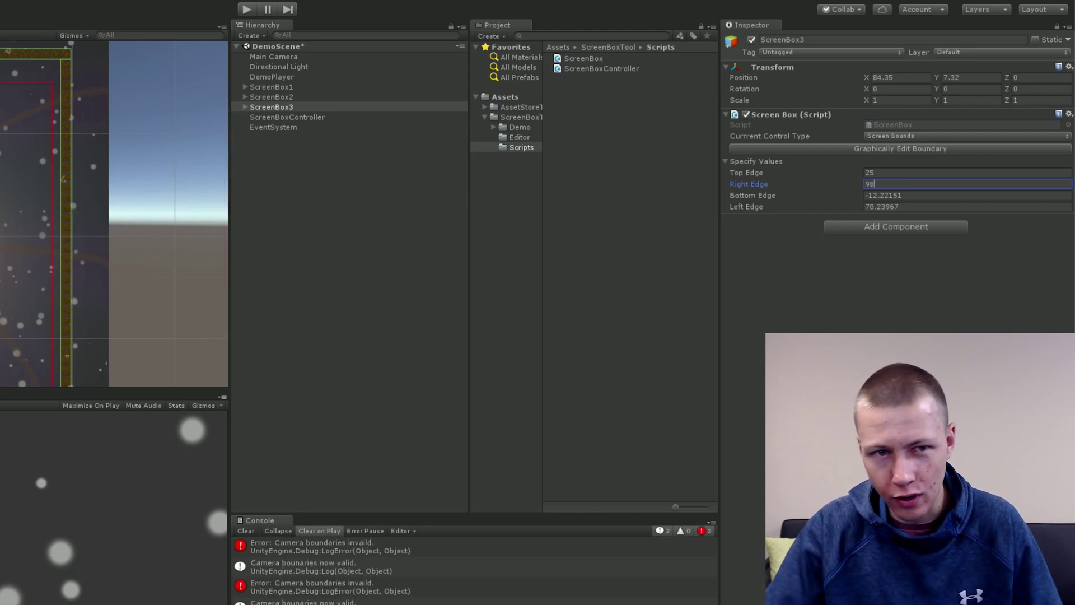
{"action": "key", "text": "Return"}
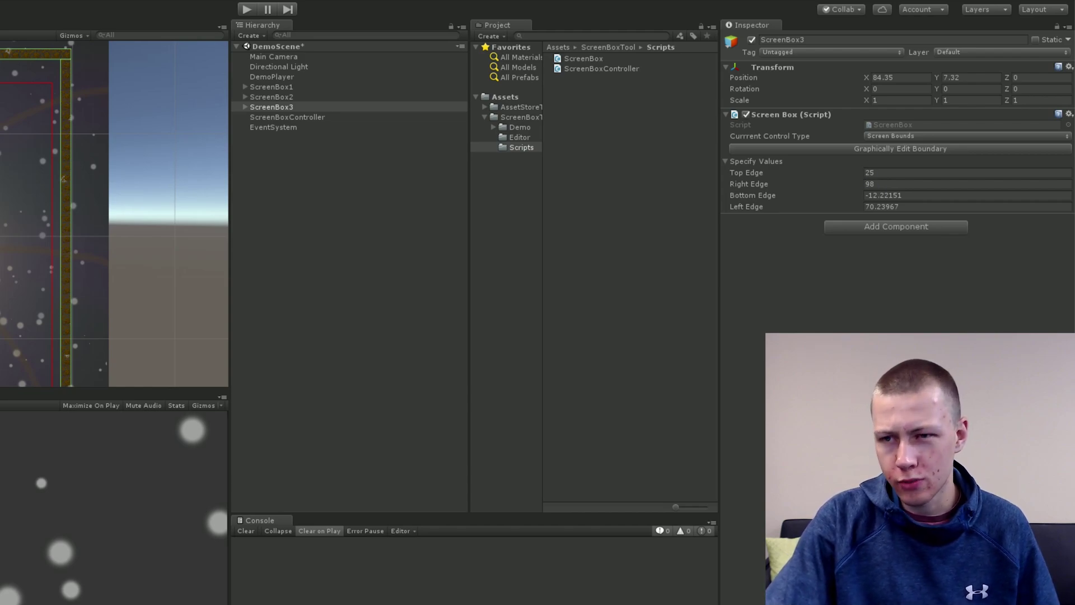
{"action": "left_click", "coordinate": [912, 134]}
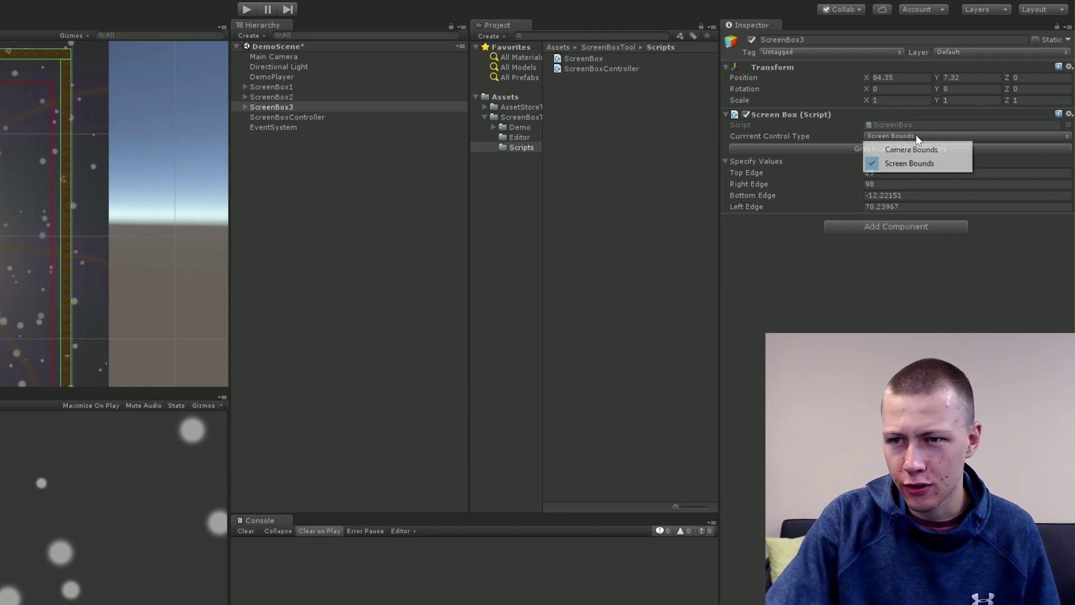